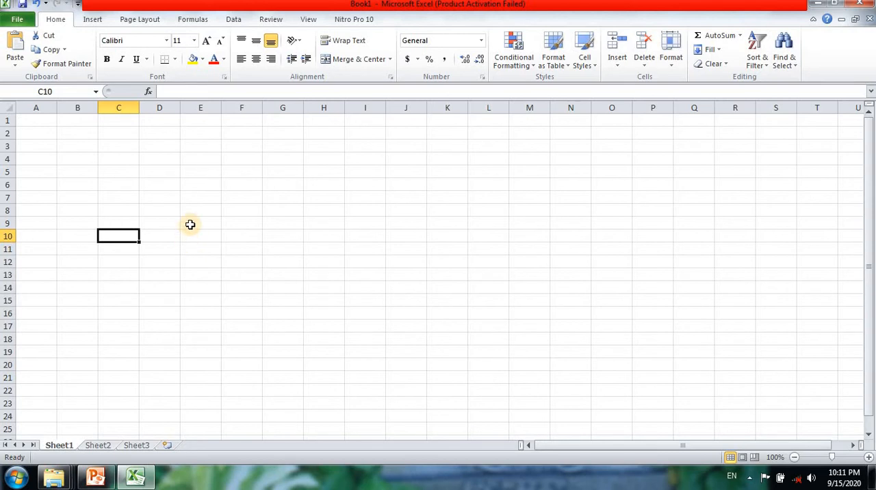
Enter the heading "Keterangan" in cell A1 and widen columns A and B.
{"action": "left_click", "coordinate": [39, 121]}
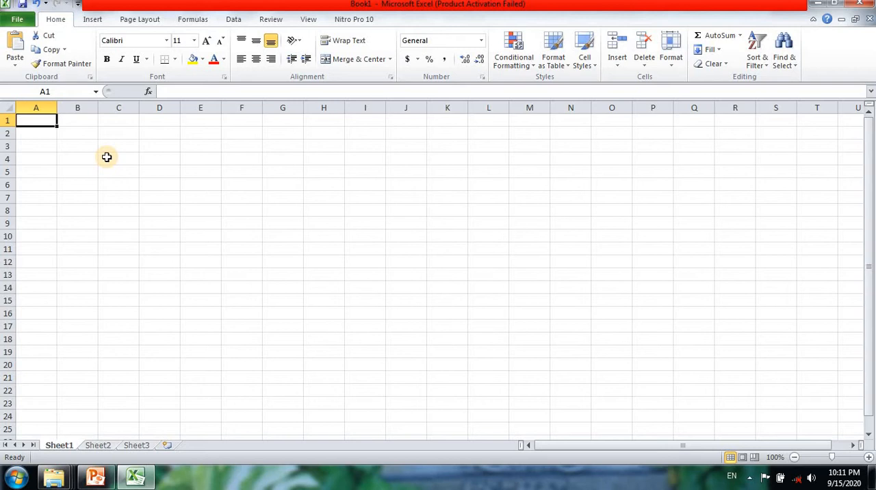
{"action": "key", "text": "Caps_Lock"}
{"action": "type", "text": "Kete"}
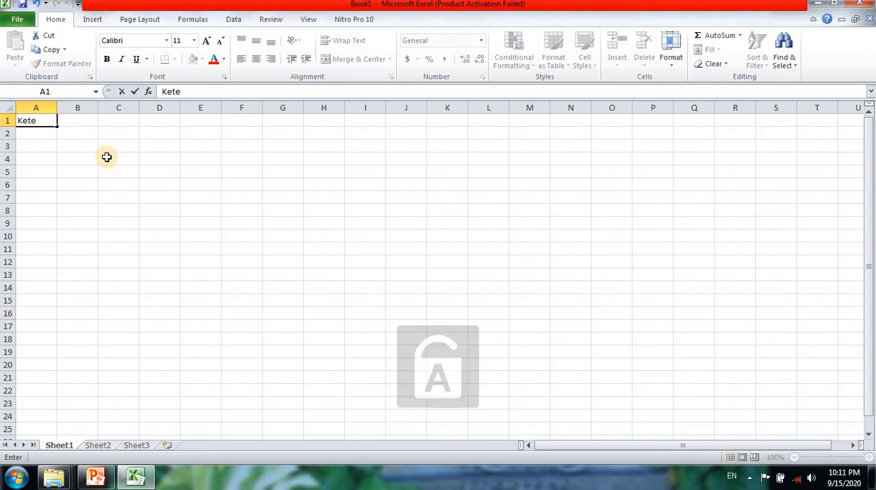
{"action": "type", "text": "ngan"}
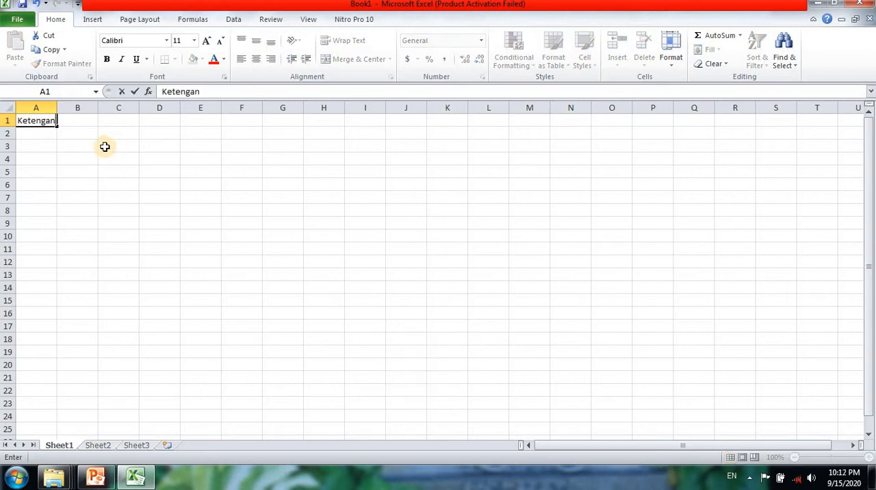
{"action": "key", "text": "BackSpace"}
{"action": "key", "text": "BackSpace"}
{"action": "key", "text": "BackSpace"}
{"action": "key", "text": "BackSpace"}
{"action": "type", "text": "rangan"}
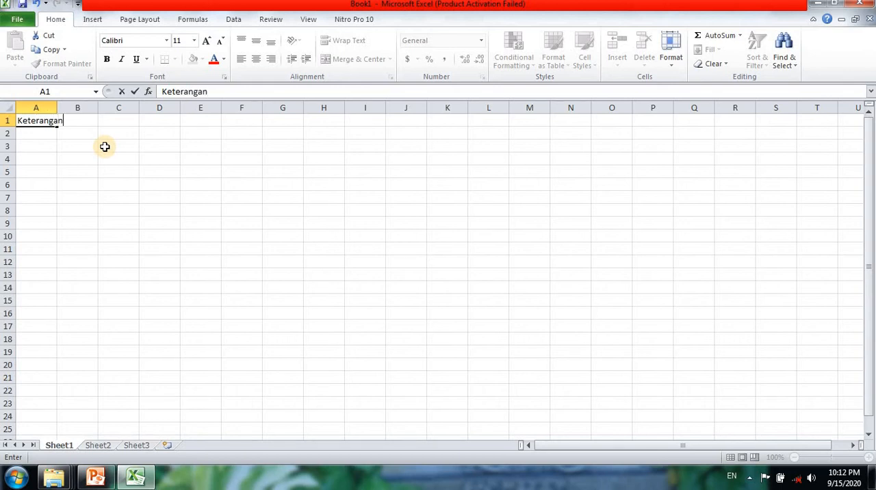
{"action": "left_click", "coordinate": [58, 108]}
{"action": "left_click_drag", "start_coordinate": [58, 107], "coordinate": [143, 115]}
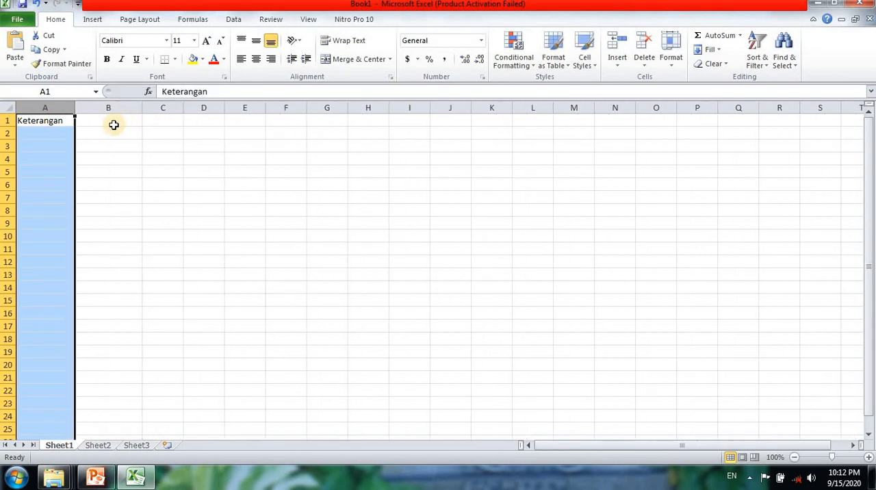
Enter the heading "Terima" in cell B1.
{"action": "left_click", "coordinate": [114, 125]}
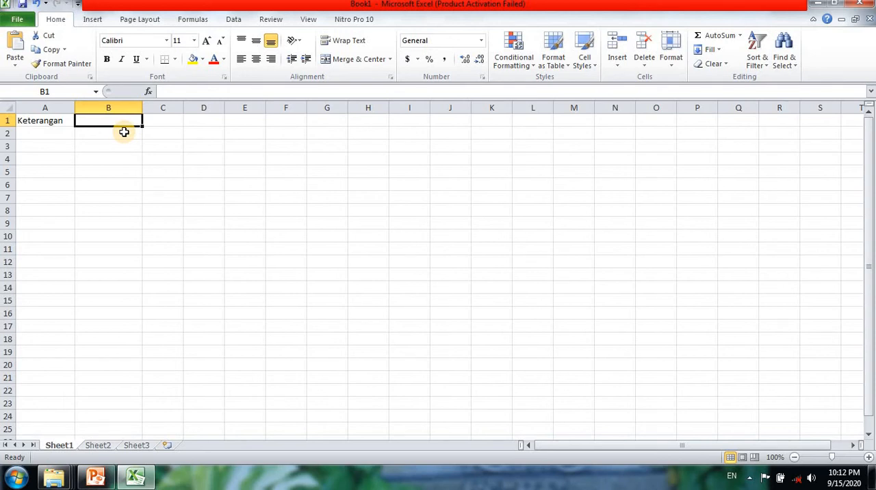
{"action": "key", "text": "Caps_Lock"}
{"action": "type", "text": "Ter"}
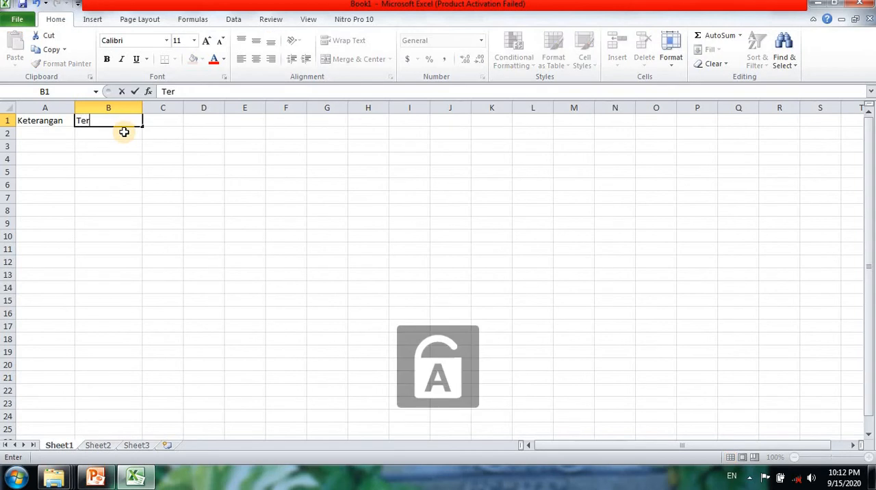
{"action": "type", "text": "ima"}
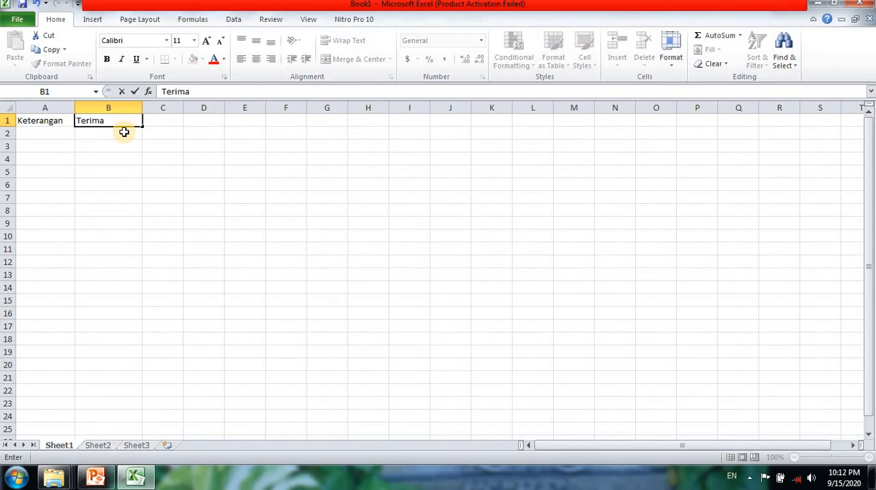
{"action": "key", "text": "Tab"}
Enter the heading "Keluar" in cell C1 and widen column C.
{"action": "key", "text": "Caps_Lock"}
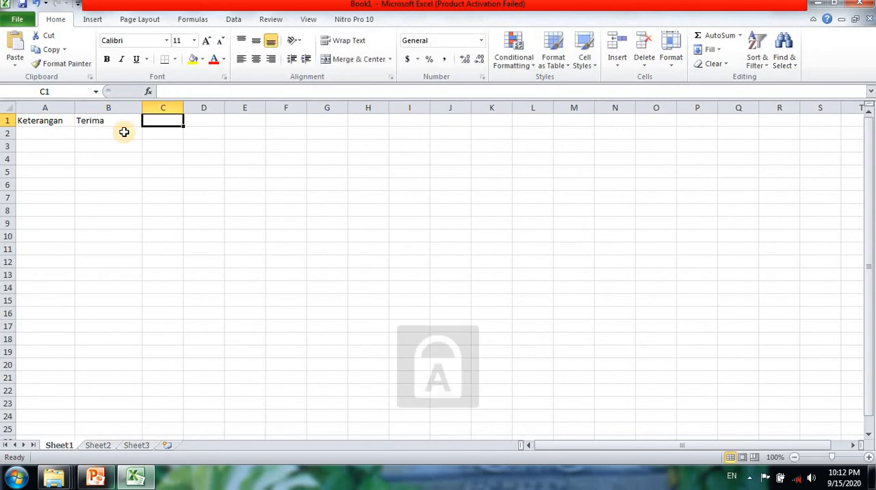
{"action": "type", "text": "K"}
{"action": "key", "text": "Caps_Lock"}
{"action": "type", "text": "elua"}
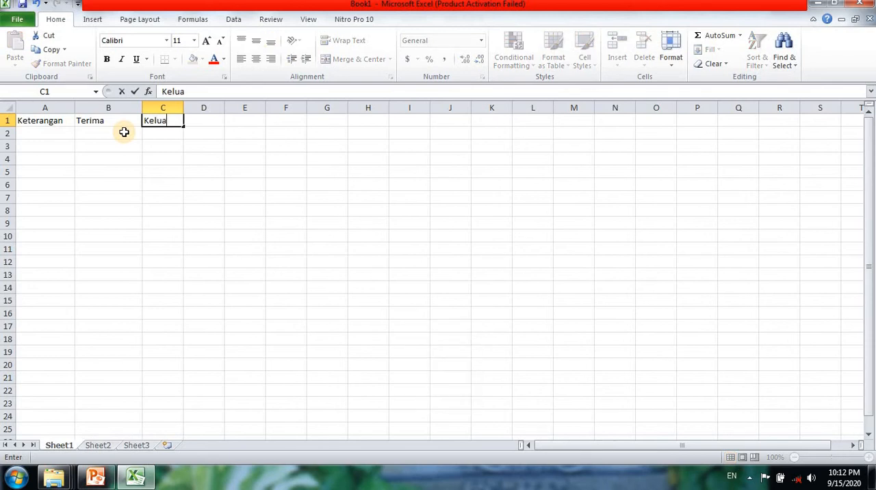
{"action": "type", "text": "r"}
{"action": "left_click", "coordinate": [103, 121]}
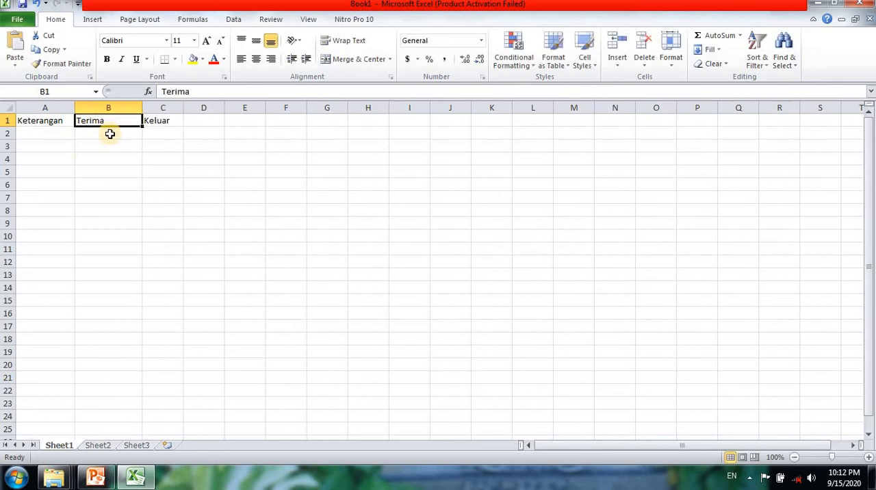
{"action": "left_click", "coordinate": [157, 124]}
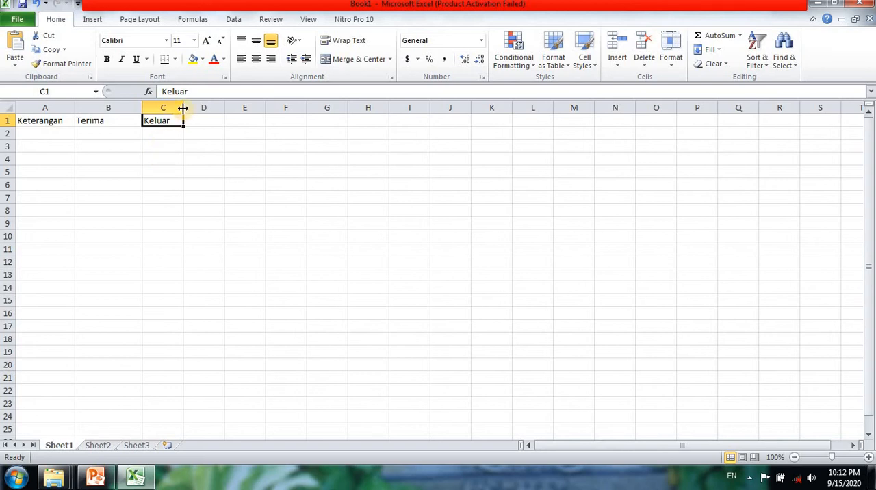
{"action": "left_click_drag", "start_coordinate": [183, 108], "coordinate": [203, 108]}
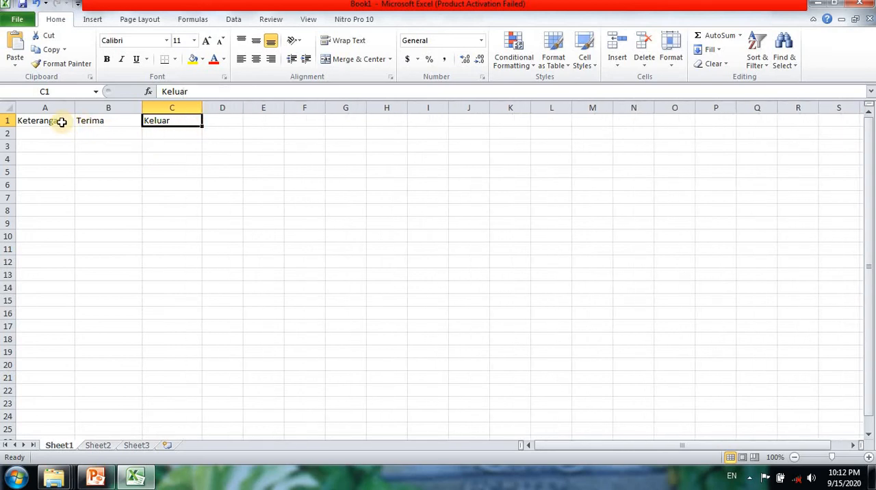
Center the three headings in A1:C1 horizontally and widen columns A, B and C further.
{"action": "left_click_drag", "start_coordinate": [62, 122], "coordinate": [171, 121]}
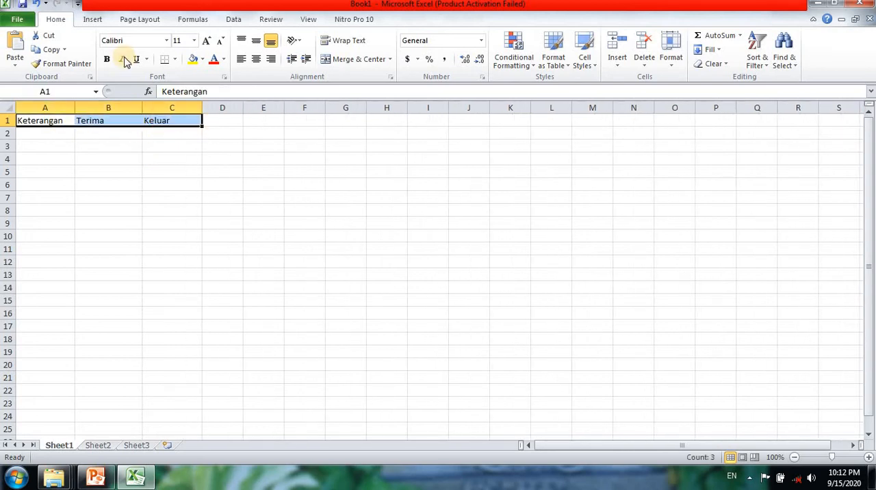
{"action": "left_click", "coordinate": [256, 59]}
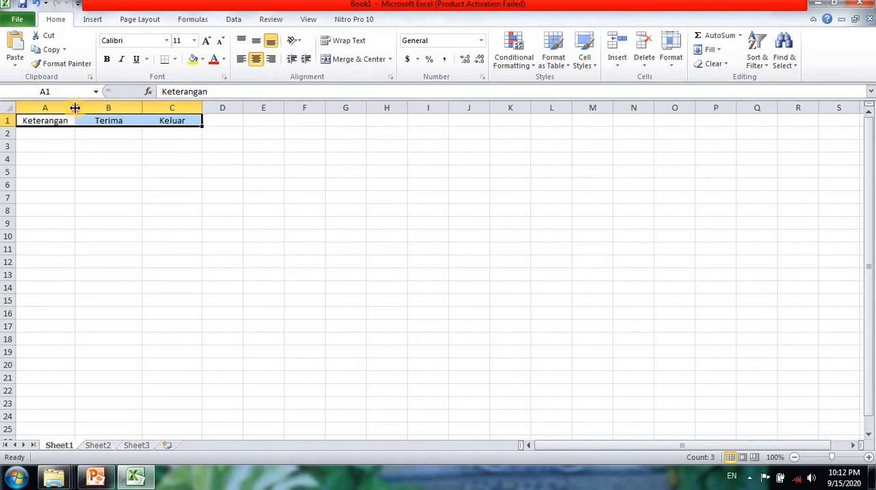
{"action": "left_click_drag", "start_coordinate": [75, 107], "coordinate": [99, 108]}
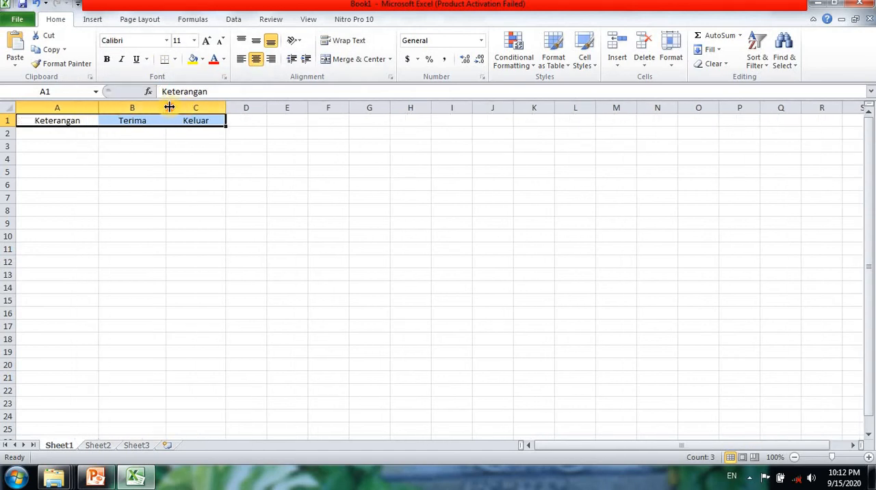
{"action": "left_click_drag", "start_coordinate": [169, 107], "coordinate": [196, 108]}
{"action": "left_click_drag", "start_coordinate": [254, 108], "coordinate": [278, 107]}
Enter the description "Uang dari Ibu" in cell A3, leaving row 2 empty under the headings.
{"action": "left_click", "coordinate": [45, 130]}
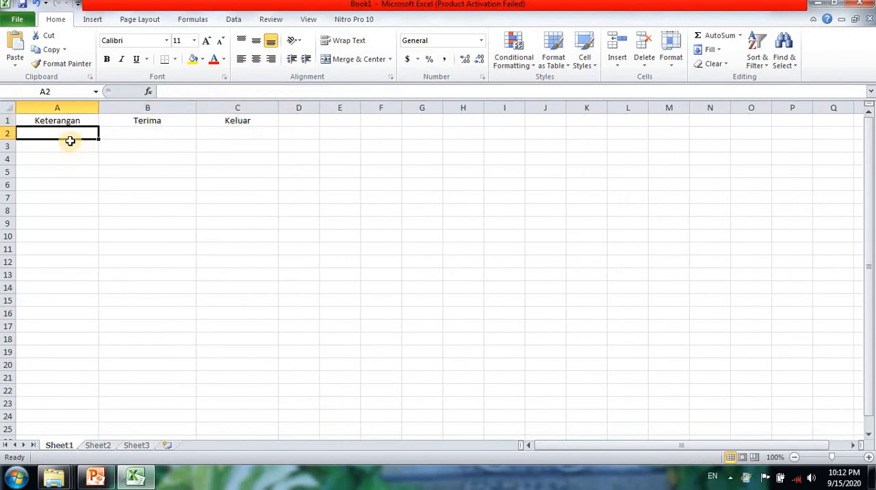
{"action": "left_click", "coordinate": [69, 148]}
{"action": "key", "text": "Caps_Lock"}
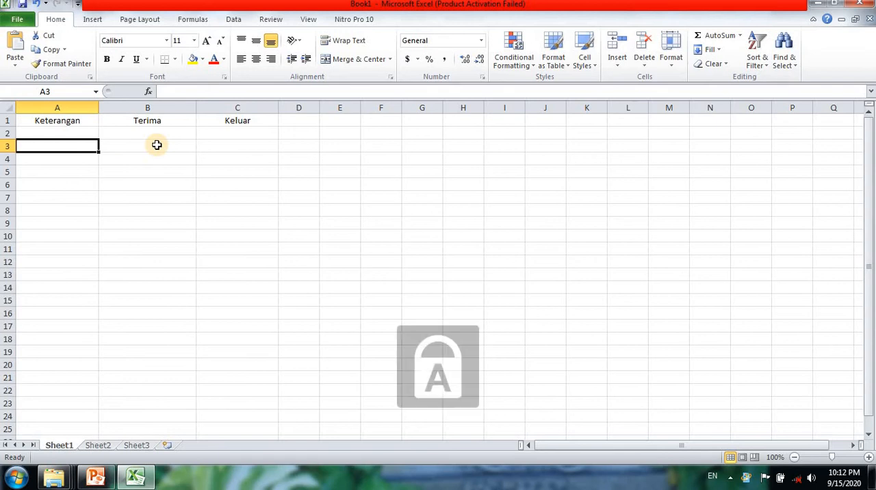
{"action": "type", "text": "U"}
{"action": "key", "text": "Caps_Lock"}
{"action": "type", "text": "ang dari"}
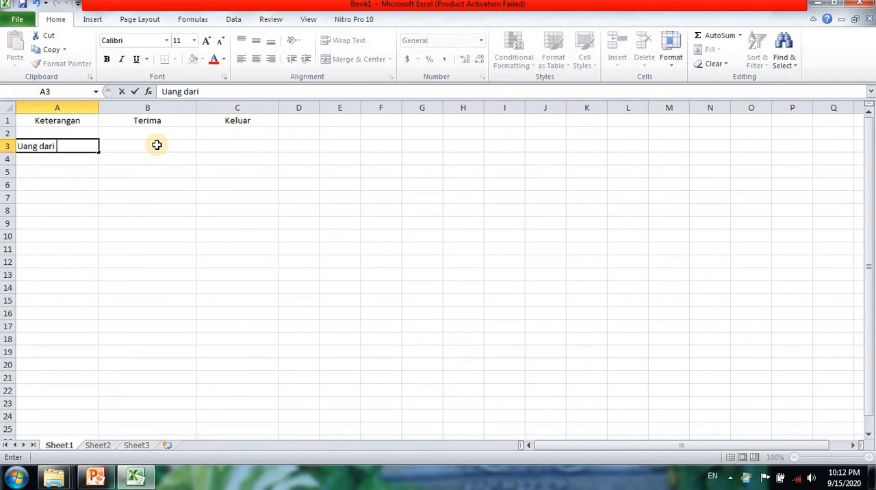
{"action": "key", "text": "Caps_Lock"}
{"action": "type", "text": "I"}
{"action": "key", "text": "Caps_Lock"}
{"action": "type", "text": "bu"}
{"action": "left_click", "coordinate": [157, 145]}
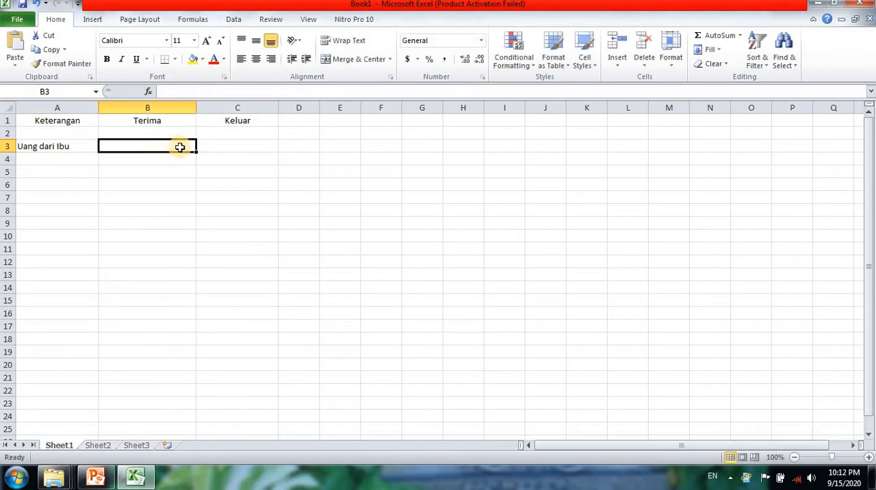
Record 5000 as the received amount for "Uang dari Ibu" in cell B3 under Terima.
{"action": "left_click", "coordinate": [75, 145]}
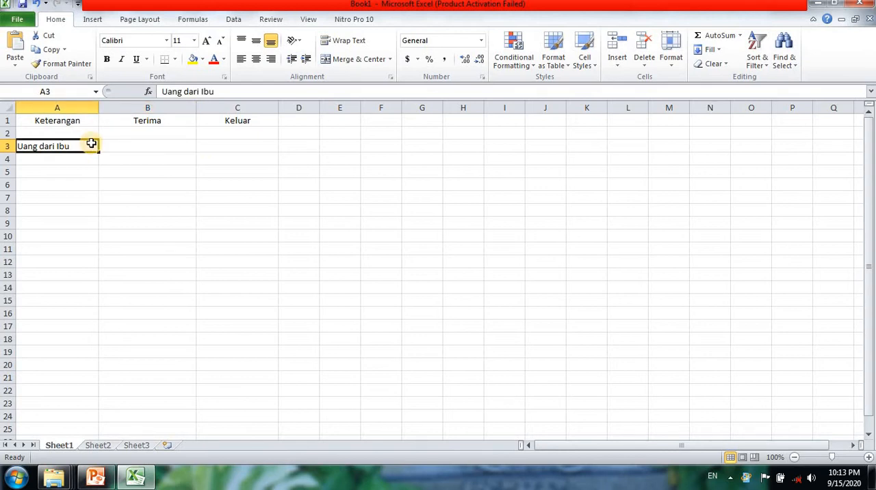
{"action": "left_click", "coordinate": [136, 149]}
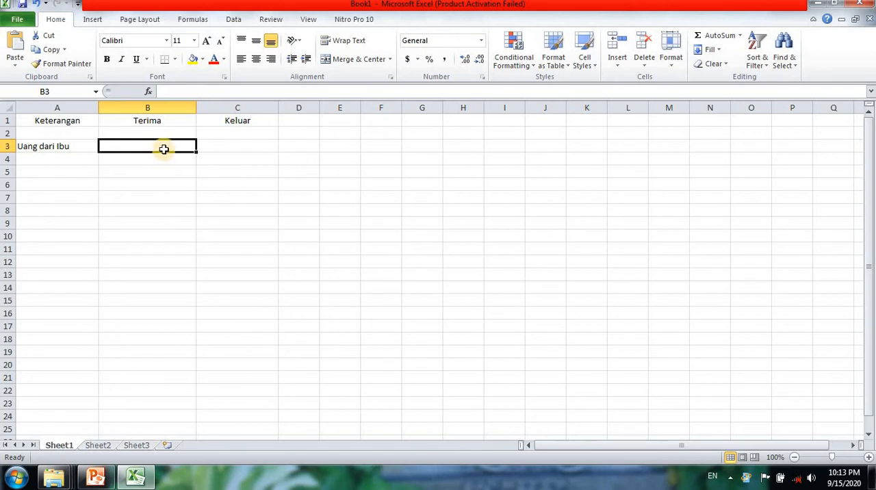
{"action": "left_click", "coordinate": [235, 146]}
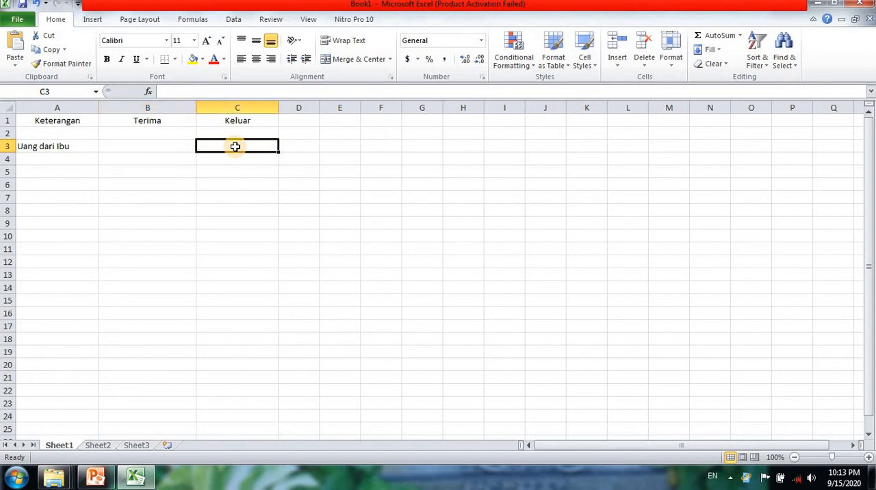
{"action": "left_click", "coordinate": [164, 145]}
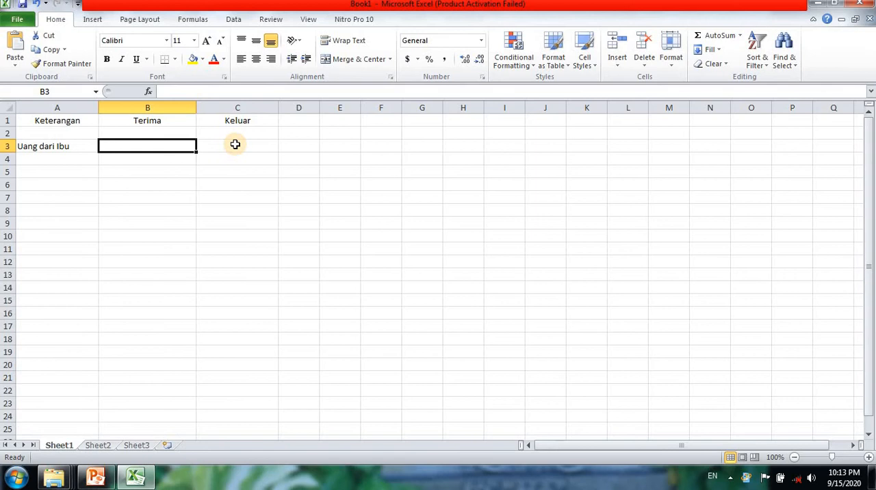
{"action": "type", "text": "5000"}
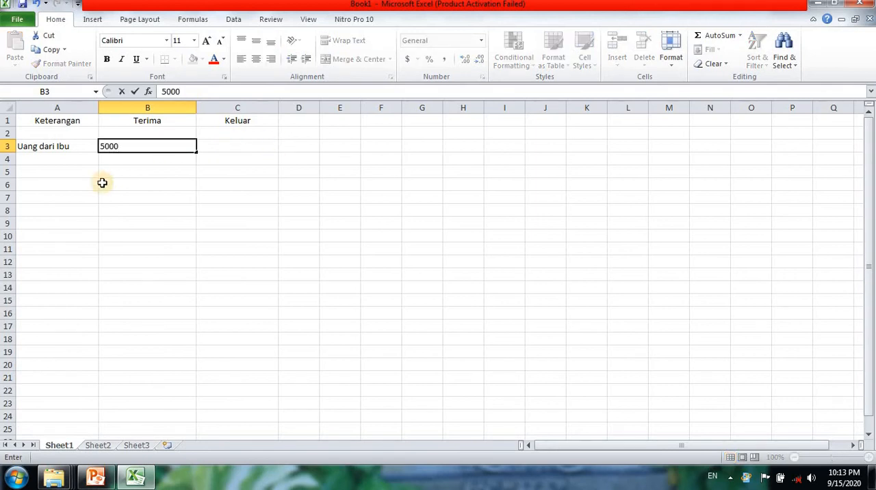
{"action": "left_click", "coordinate": [139, 181]}
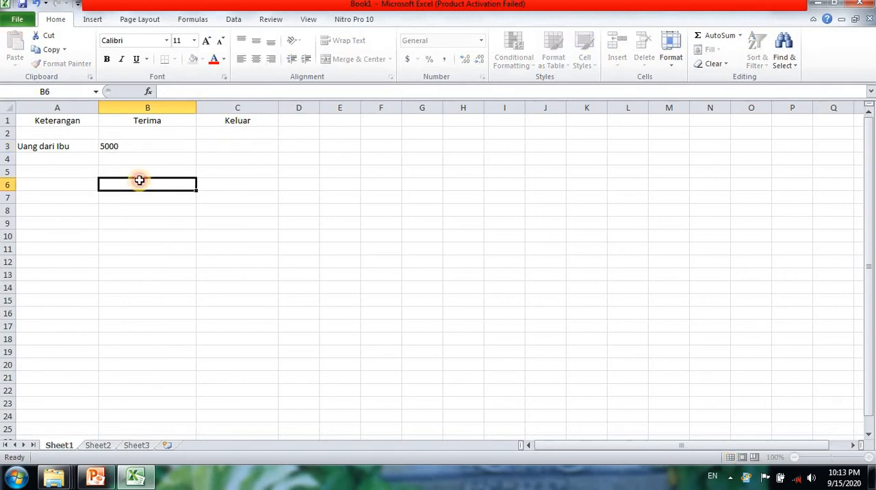
Enter the expense description "Beli tahu goreng" in cell A5.
{"action": "left_click", "coordinate": [59, 171]}
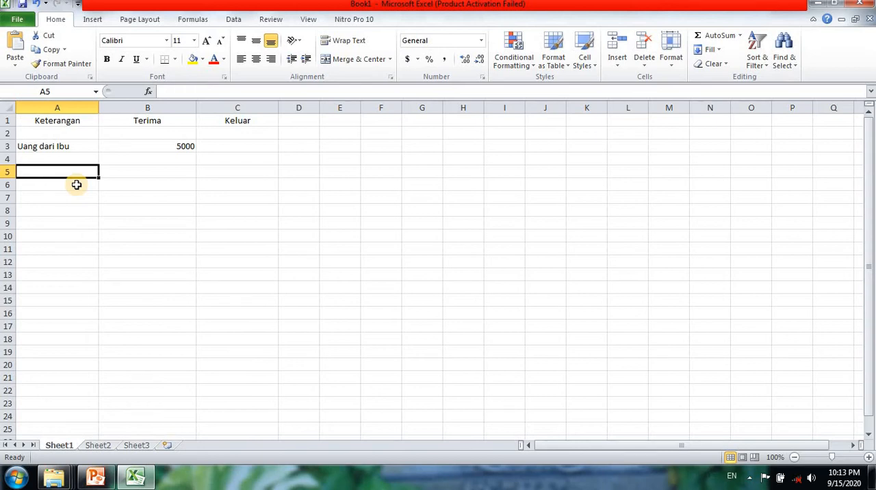
{"action": "key", "text": "Caps_Lock"}
{"action": "type", "text": "B"}
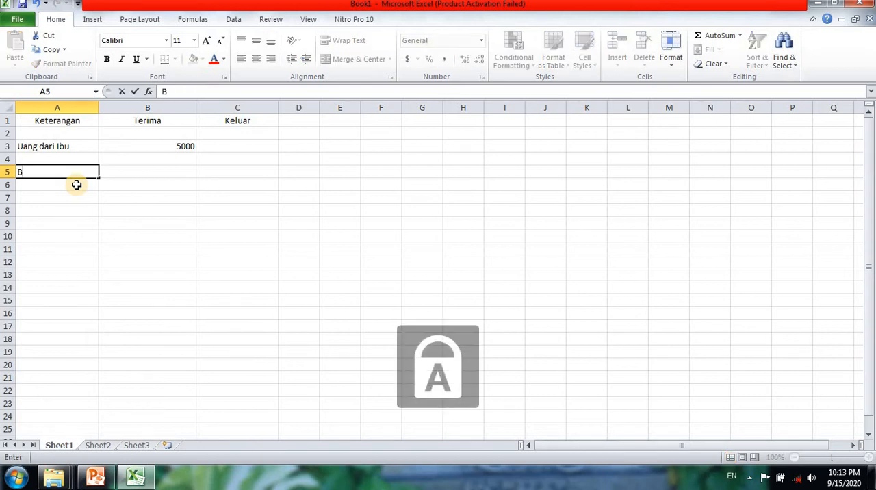
{"action": "key", "text": "Caps_Lock"}
{"action": "type", "text": "eli"}
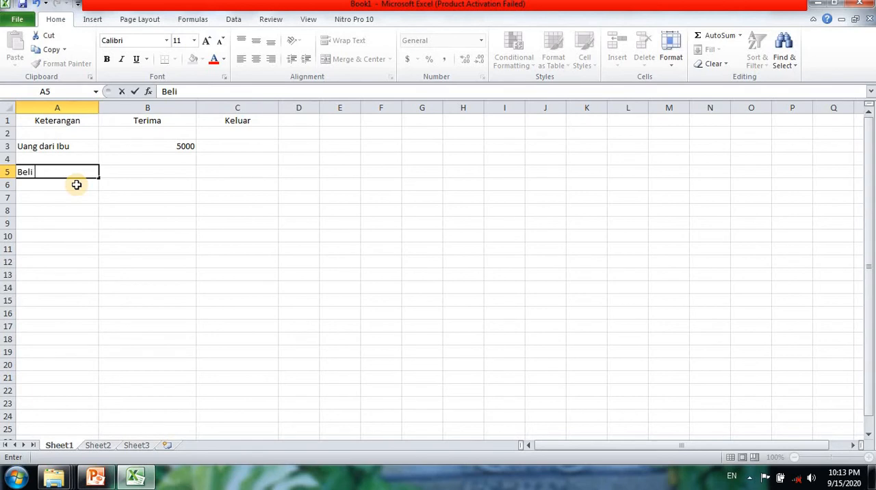
{"action": "type", "text": " tahu goreng"}
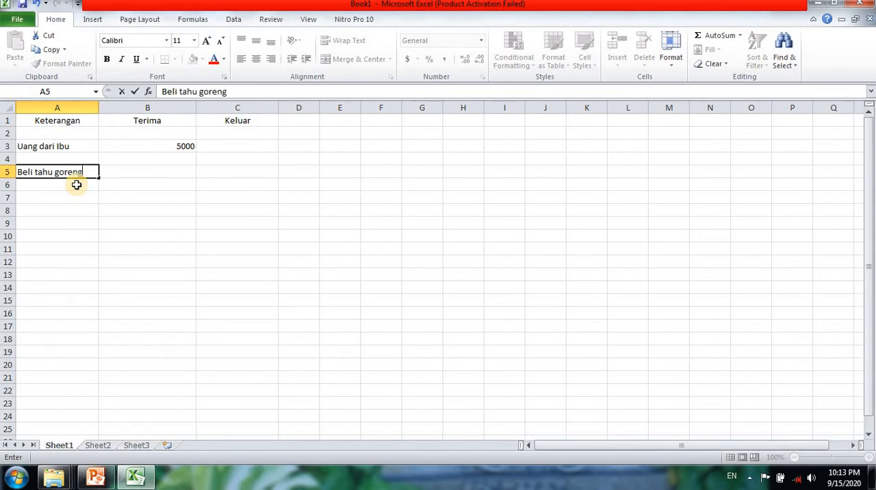
{"action": "key", "text": "Tab"}
Enter the expense description "Beli Mie goreng" in cell A6, replacing the autocomplete suggestion.
{"action": "left_click", "coordinate": [71, 185]}
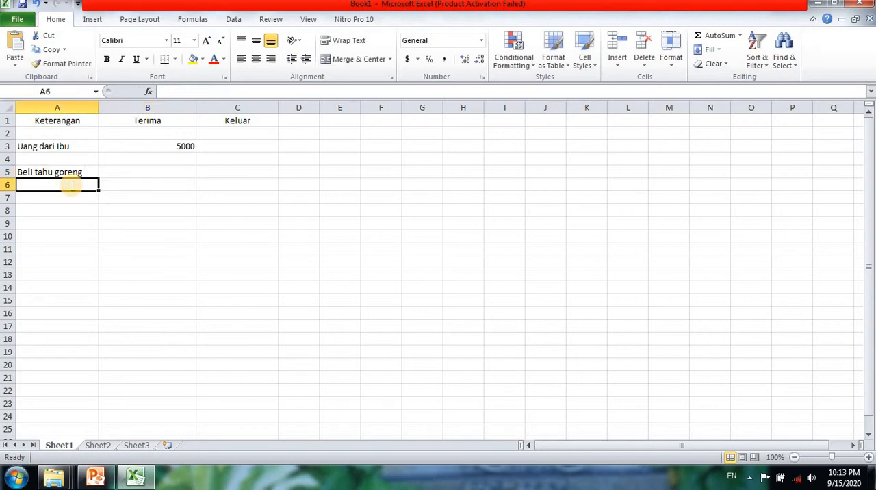
{"action": "type", "text": "Beli"}
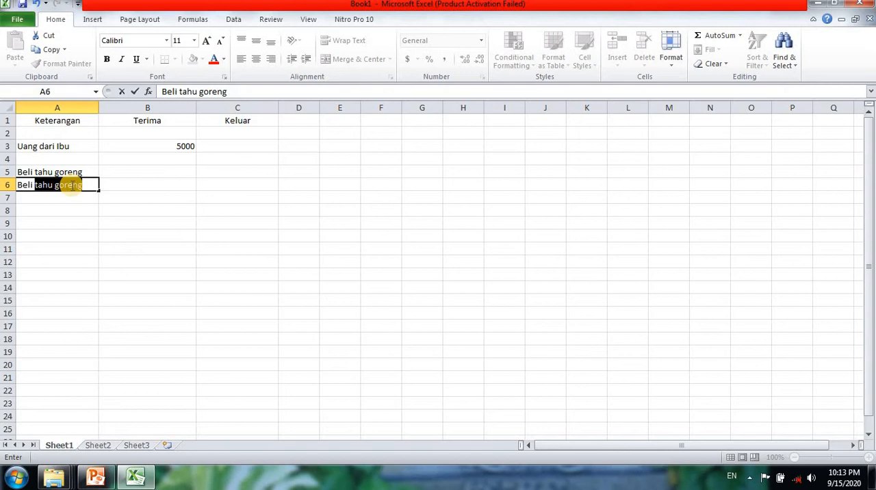
{"action": "type", "text": " Mie"}
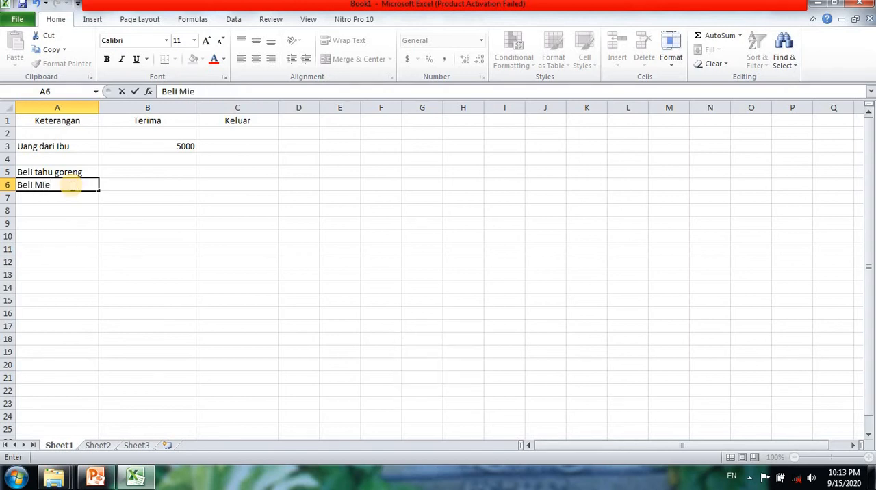
{"action": "type", "text": " goreng"}
{"action": "key", "text": "Tab"}
{"action": "left_click", "coordinate": [52, 205]}
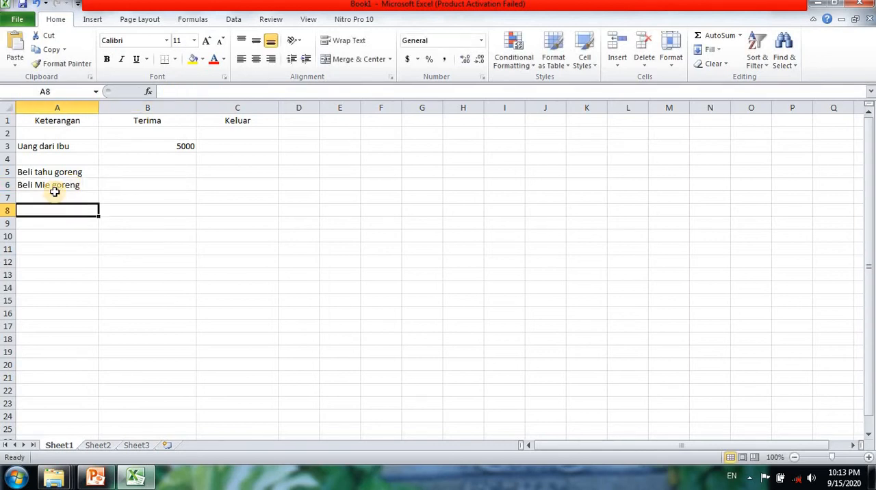
{"action": "left_click", "coordinate": [65, 197]}
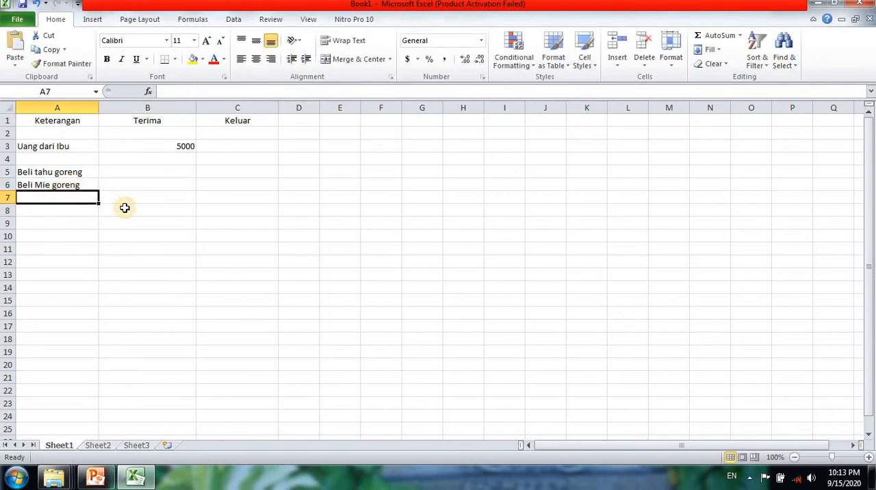
Enter the expense description "the botol" in cell A7 below "Beli Mie goreng".
{"action": "type", "text": "The"}
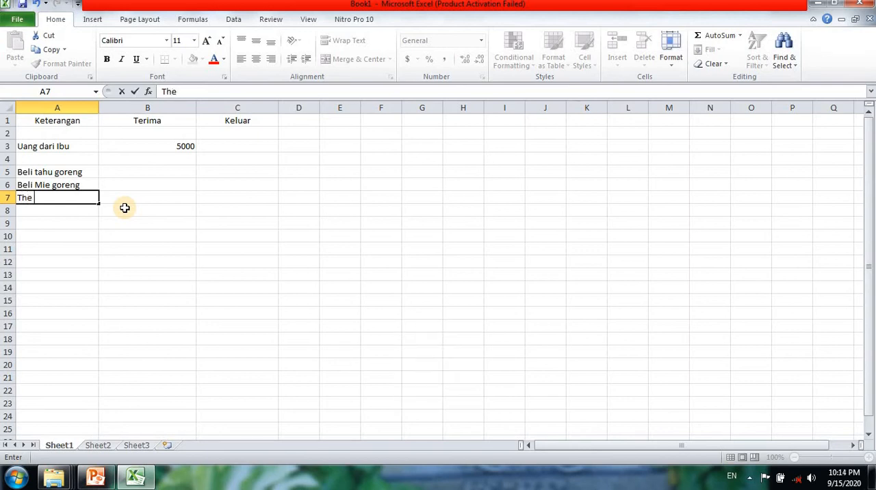
{"action": "key", "text": "BackSpace"}
{"action": "key", "text": "BackSpace"}
{"action": "type", "text": "e"}
{"action": "key", "text": "BackSpace"}
{"action": "type", "text": "he"}
{"action": "key", "text": "BackSpace"}
{"action": "key", "text": "BackSpace"}
{"action": "key", "text": "BackSpace"}
{"action": "type", "text": "e"}
{"action": "key", "text": "BackSpace"}
{"action": "type", "text": "the bort"}
{"action": "key", "text": "BackSpace"}
{"action": "key", "text": "BackSpace"}
{"action": "type", "text": "tol"}
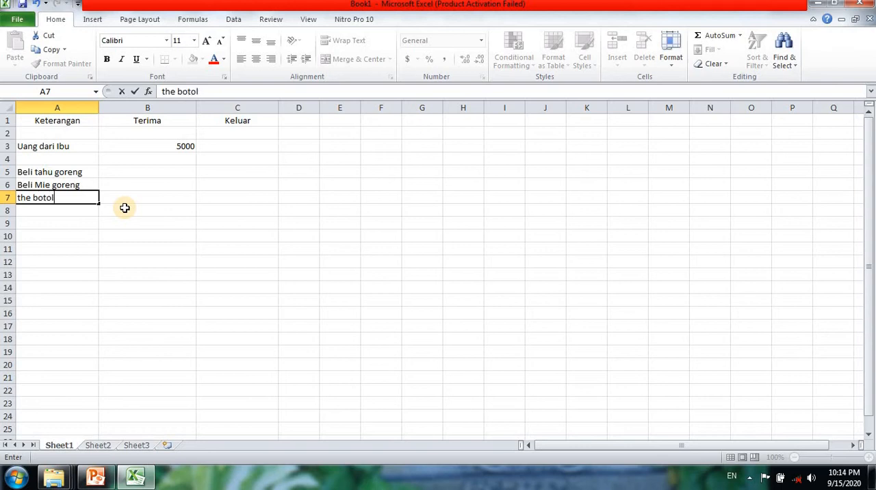
{"action": "left_click", "coordinate": [178, 265]}
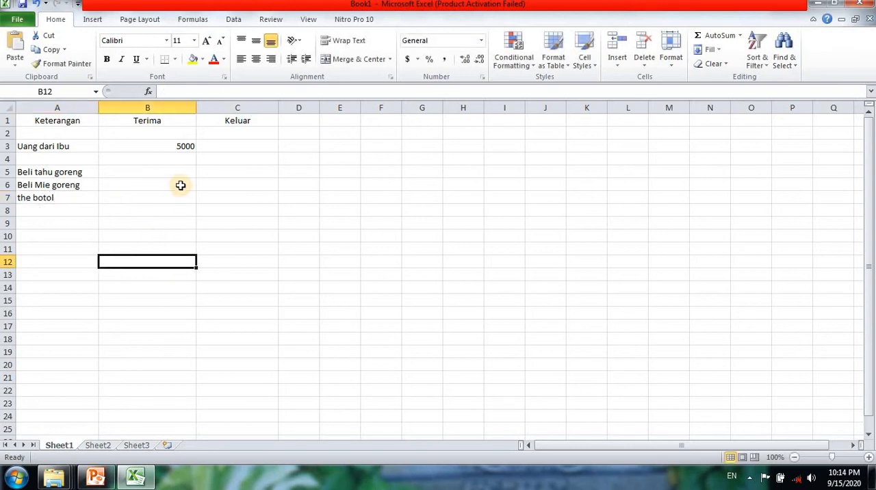
{"action": "left_click", "coordinate": [175, 172]}
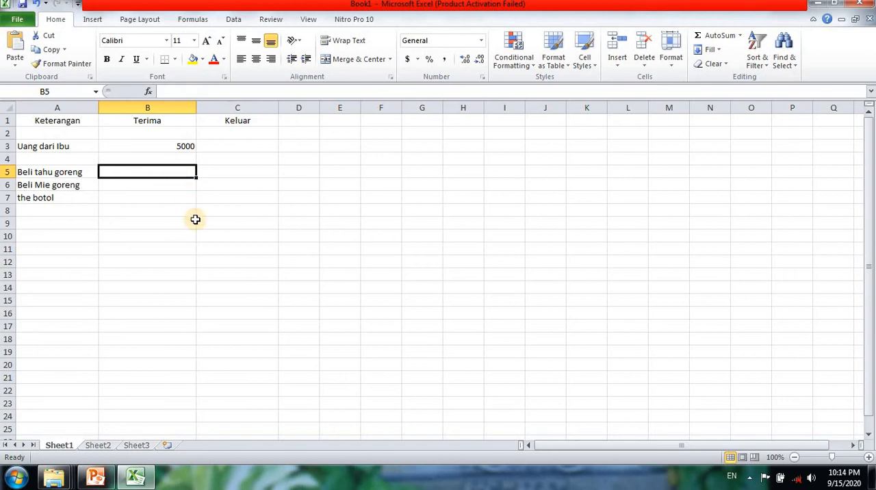
{"action": "left_click", "coordinate": [217, 171]}
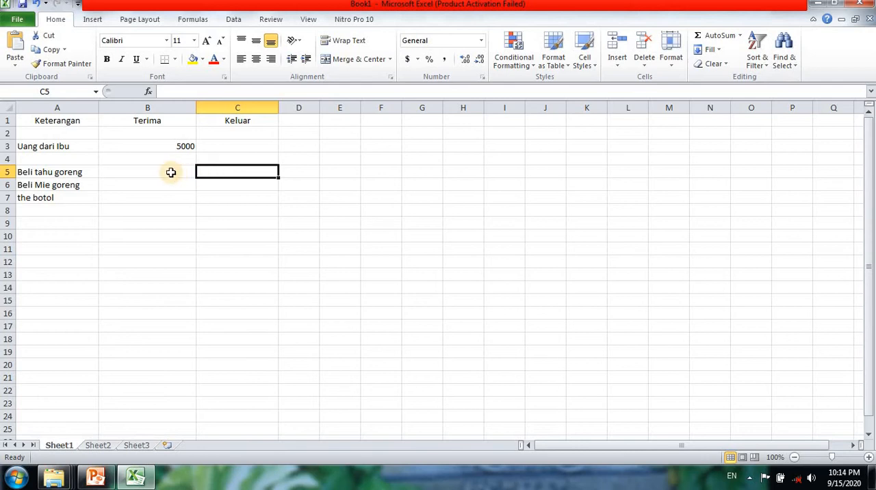
{"action": "left_click", "coordinate": [74, 172]}
{"action": "left_click", "coordinate": [76, 194]}
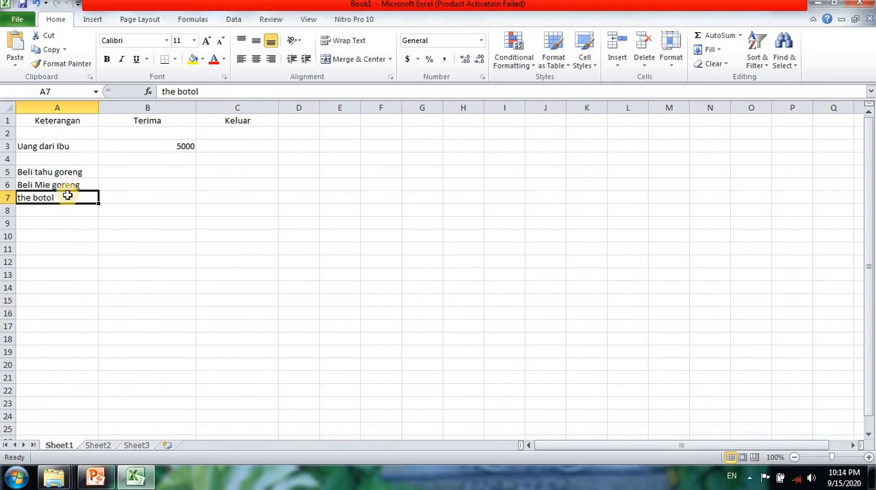
{"action": "left_click", "coordinate": [173, 171]}
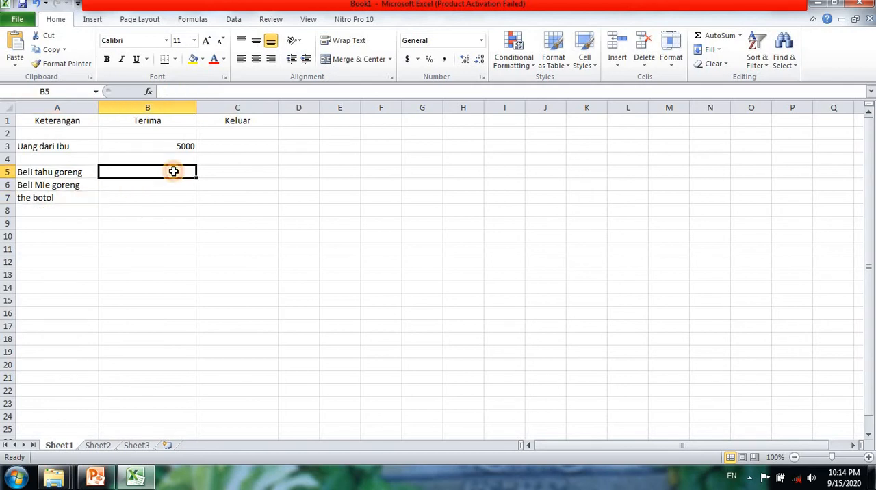
{"action": "left_click", "coordinate": [80, 173]}
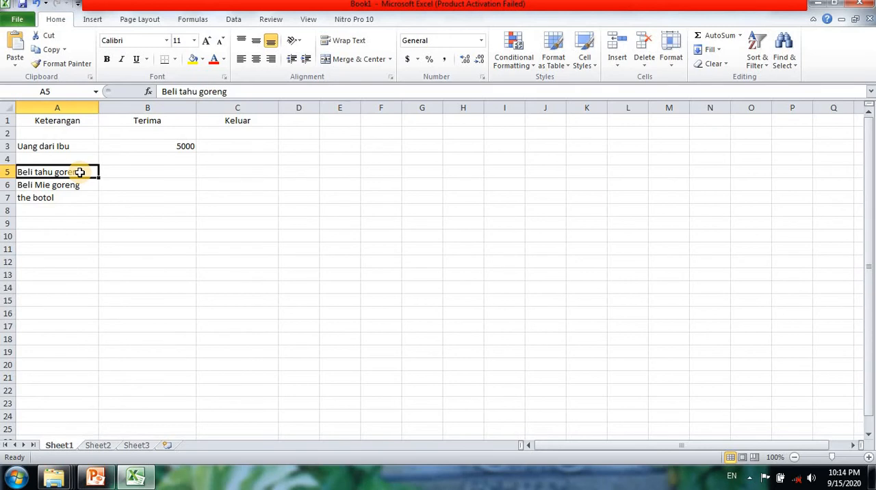
{"action": "left_click", "coordinate": [173, 173]}
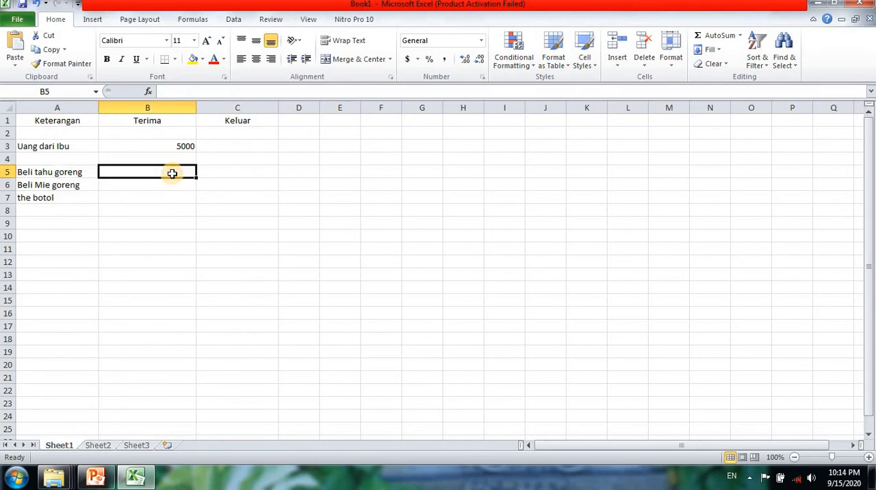
{"action": "left_click", "coordinate": [233, 171]}
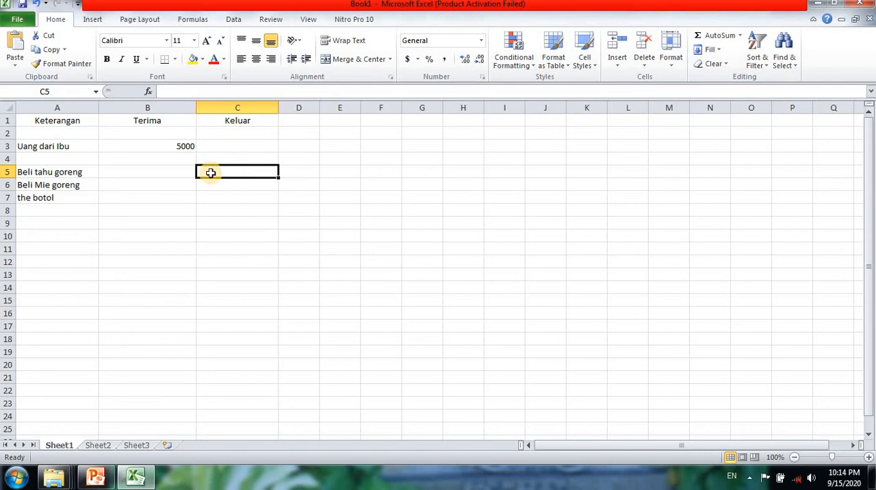
{"action": "left_click", "coordinate": [165, 176]}
Enter the expense amounts 1000, 2000 and 1000 in cells C5, C6 and C7 under Keluar.
{"action": "left_click", "coordinate": [246, 173]}
{"action": "type", "text": "1000"}
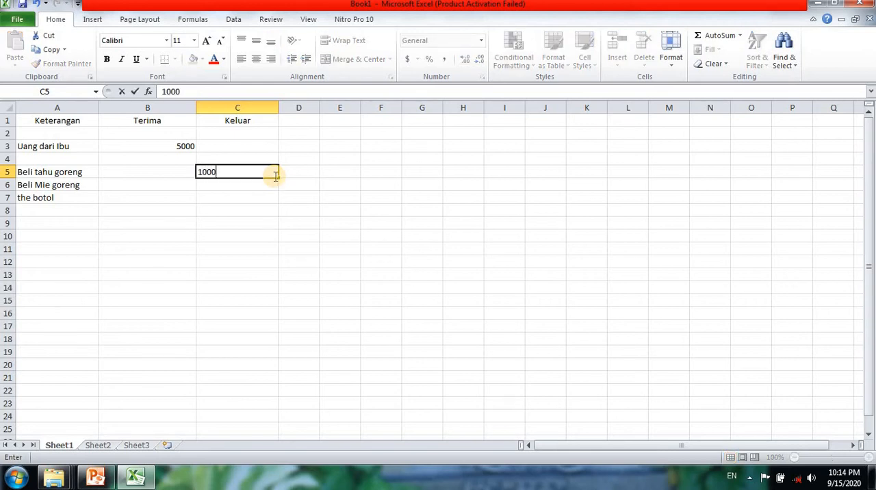
{"action": "key", "text": "Return"}
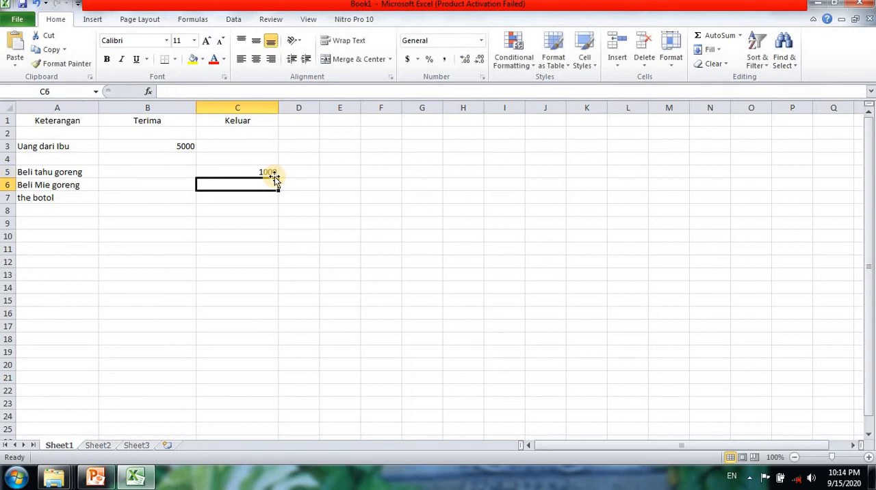
{"action": "type", "text": "2000"}
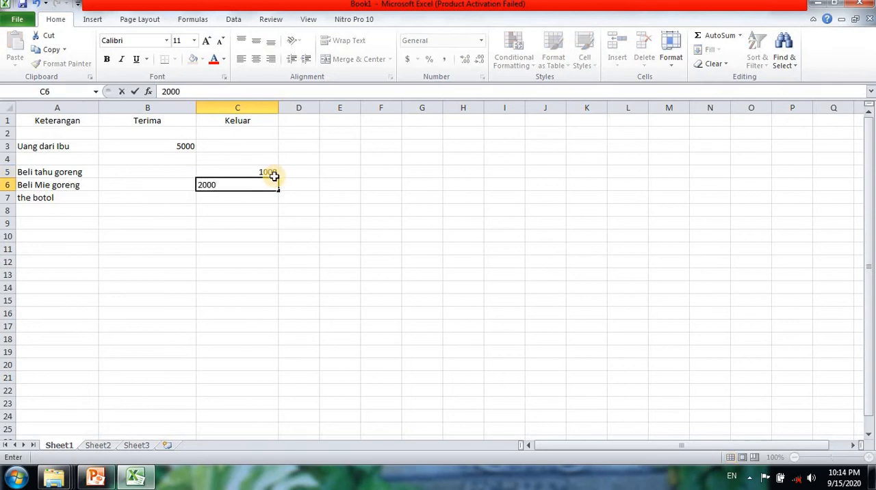
{"action": "key", "text": "Return"}
{"action": "type", "text": "1000"}
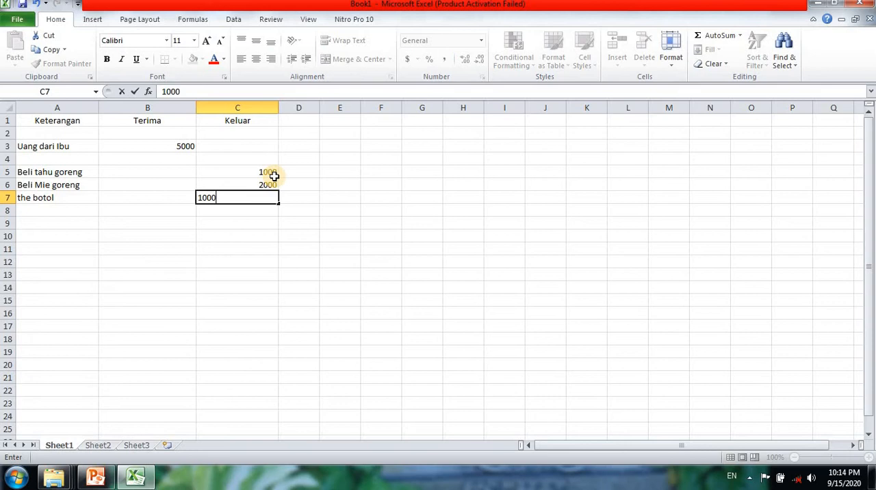
{"action": "key", "text": "Return"}
{"action": "left_click", "coordinate": [284, 246]}
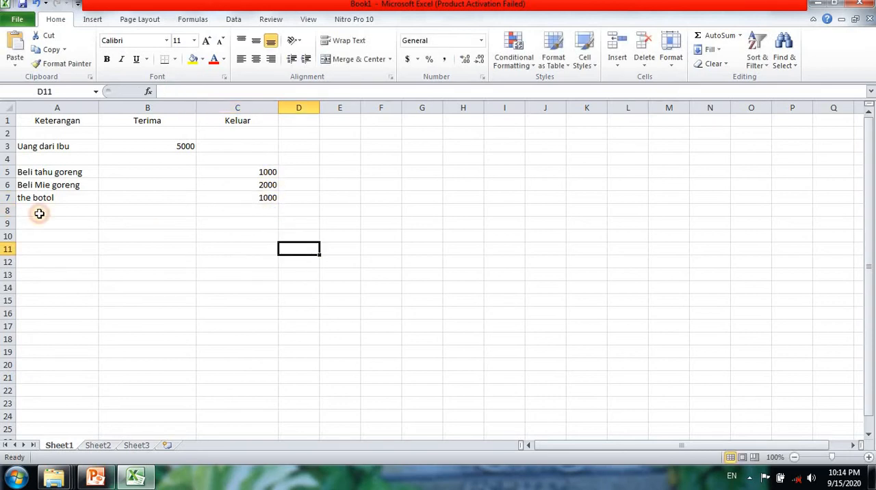
Enter the label "Jumlah Pengeluaran" in cell A9, leaving row 8 empty below the purchases.
{"action": "left_click", "coordinate": [46, 223]}
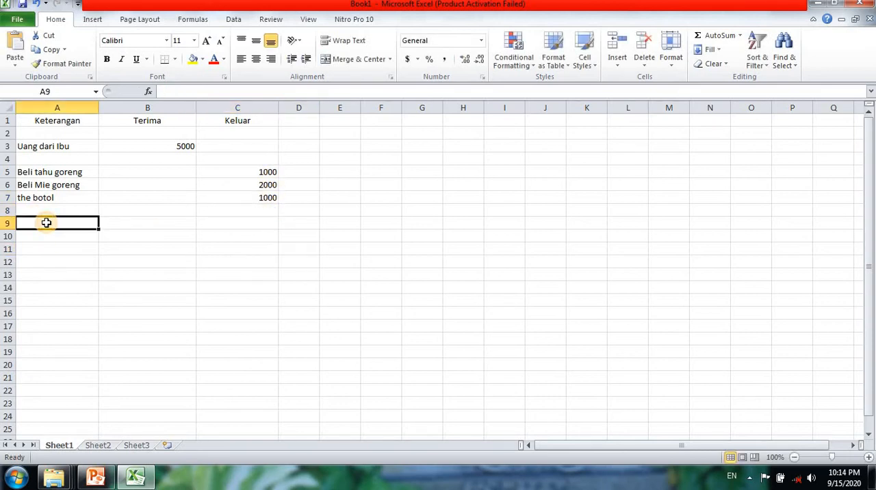
{"action": "key", "text": "Caps_Lock"}
{"action": "type", "text": "J"}
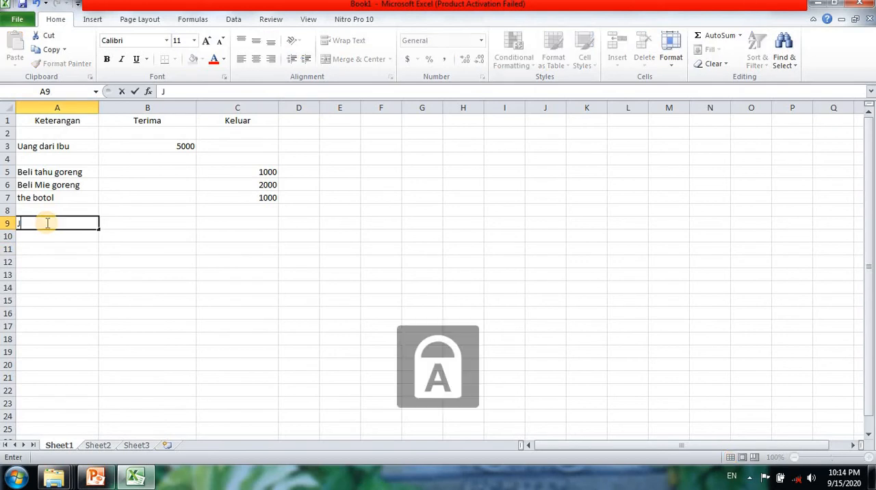
{"action": "key", "text": "Caps_Lock"}
{"action": "type", "text": "umlah"}
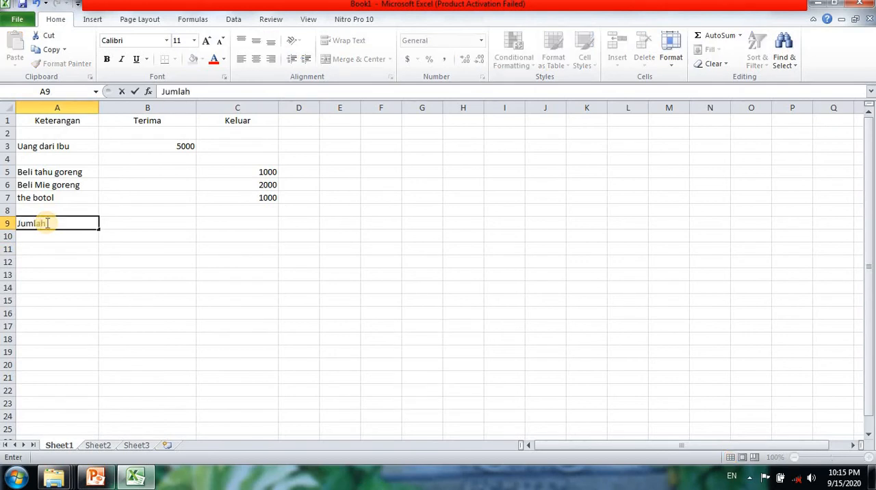
{"action": "key", "text": "Caps_Lock"}
{"action": "type", "text": "P"}
{"action": "key", "text": "Caps_Lock"}
{"action": "type", "text": "enge"}
{"action": "type", "text": "luaran"}
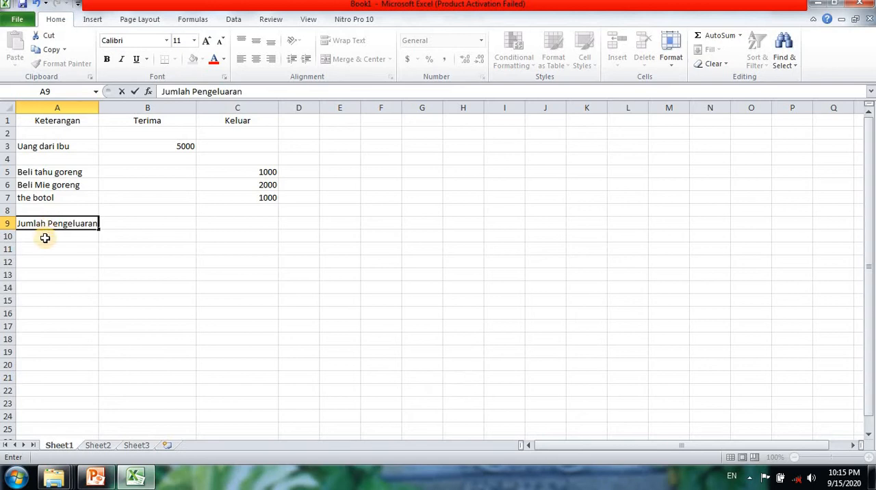
{"action": "left_click", "coordinate": [47, 237]}
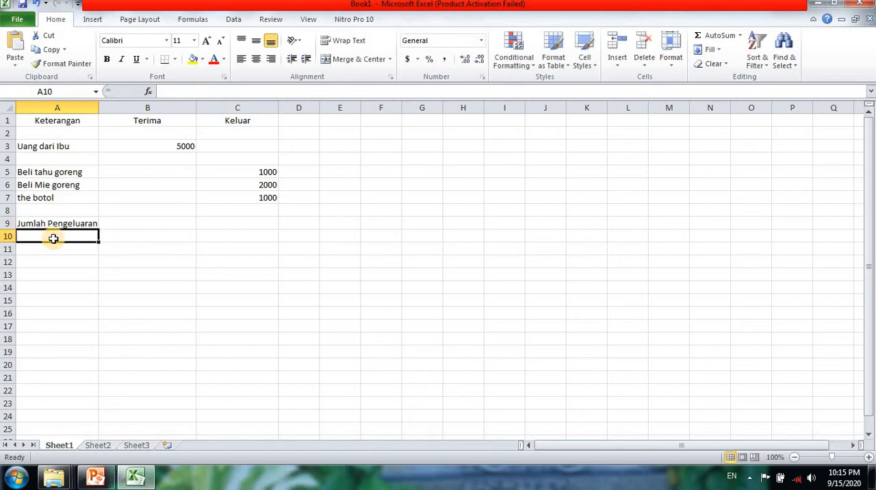
Enter the label "Sisa uang" in cell A11, leaving row 10 empty.
{"action": "left_click", "coordinate": [61, 249]}
{"action": "key", "text": "Caps_Lock"}
{"action": "type", "text": "S"}
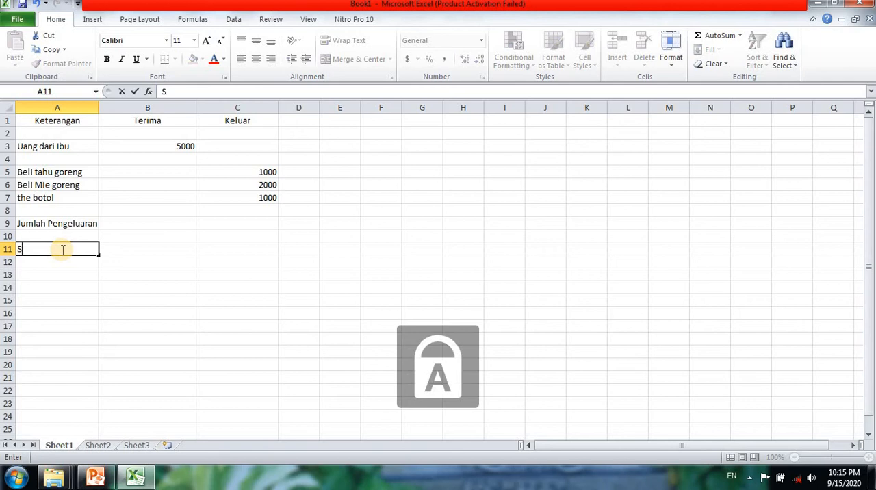
{"action": "key", "text": "Caps_Lock"}
{"action": "type", "text": "isa"}
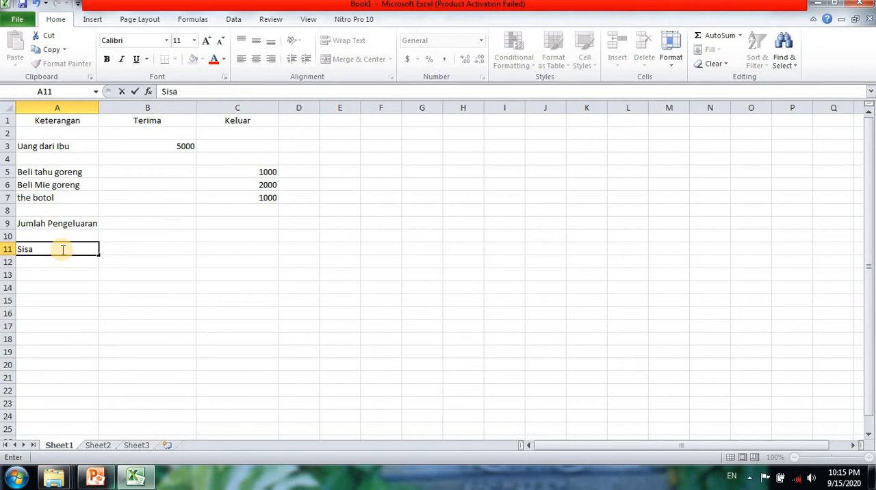
{"action": "type", "text": " uang"}
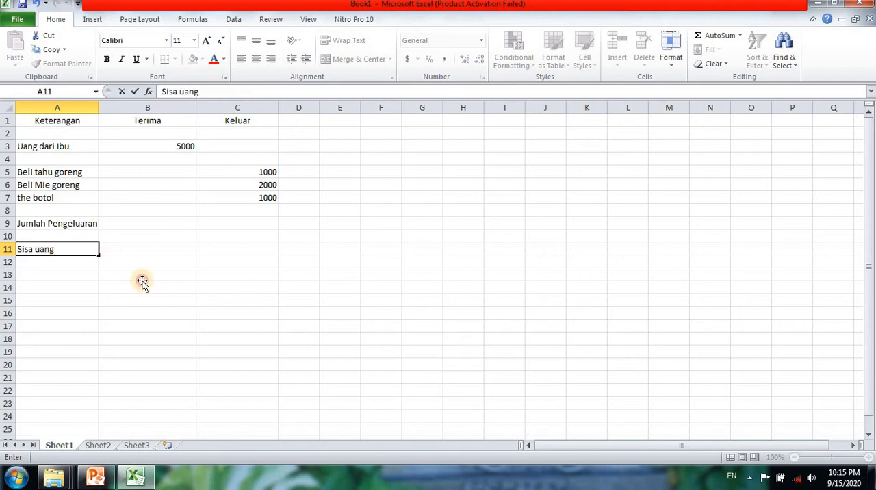
{"action": "left_click", "coordinate": [142, 282]}
Insert the AutoSum Sum function in cell C9 of the "Jumlah Pengeluaran" row.
{"action": "left_click", "coordinate": [255, 226]}
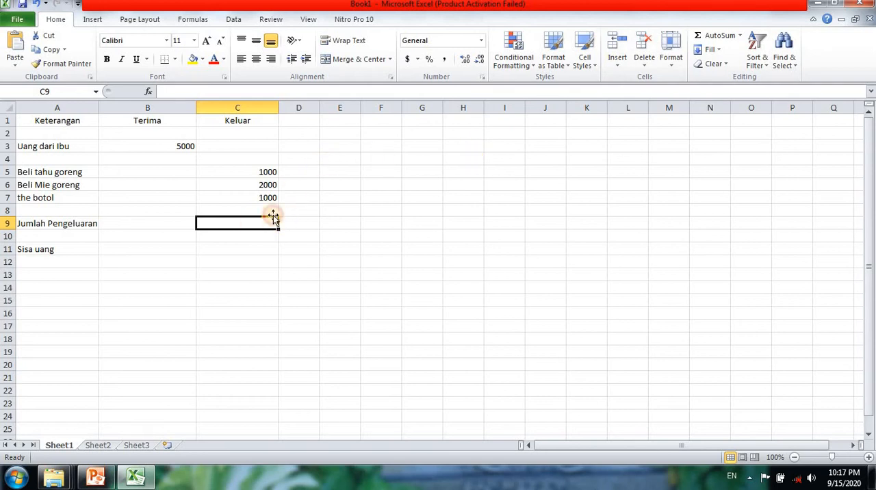
{"action": "left_click", "coordinate": [741, 35]}
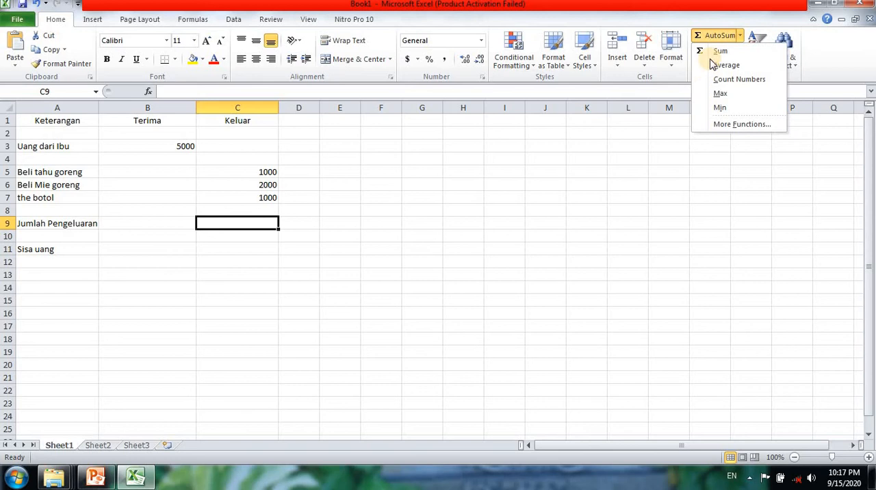
{"action": "left_click", "coordinate": [684, 139]}
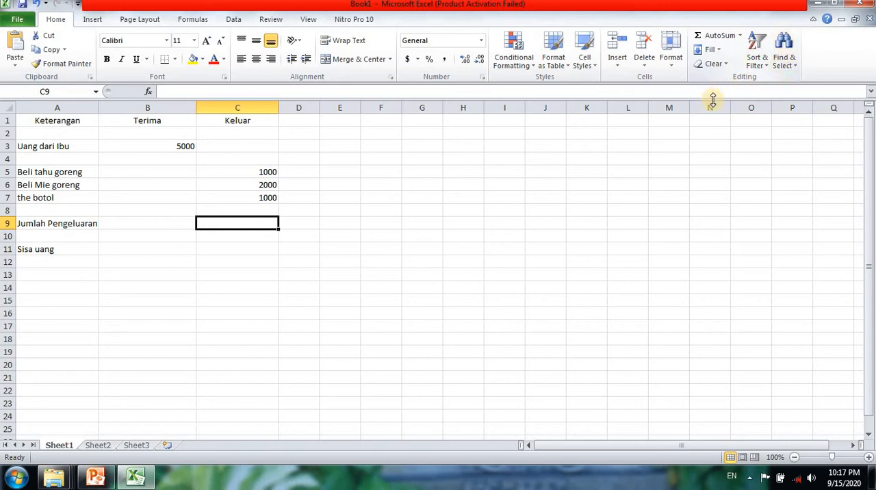
{"action": "left_click", "coordinate": [739, 35]}
{"action": "left_click", "coordinate": [720, 52]}
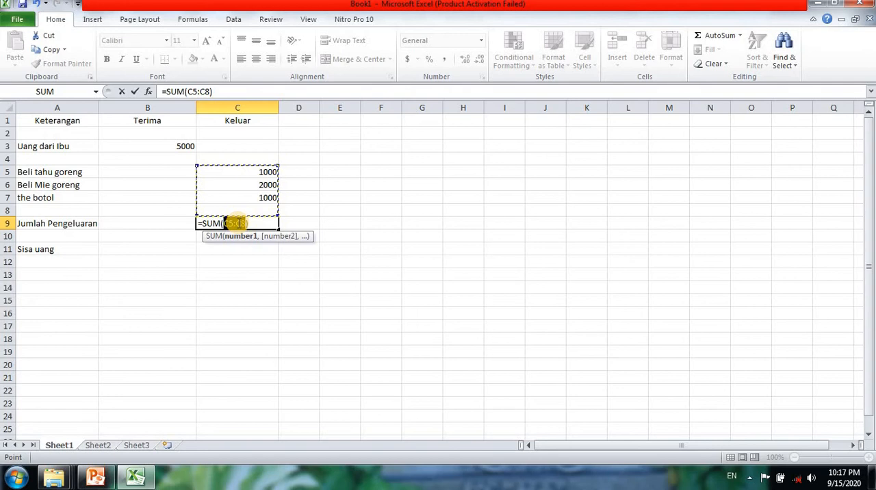
Remove the suggested range C5:C8 from the SUM formula in C9, keeping empty parentheses for the arguments.
{"action": "double_click", "coordinate": [236, 223]}
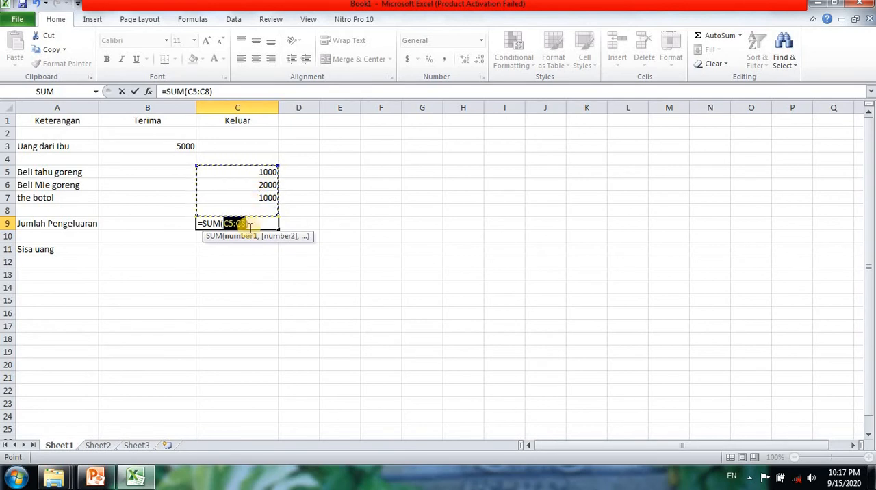
{"action": "key", "text": "BackSpace"}
{"action": "key", "text": "BackSpace"}
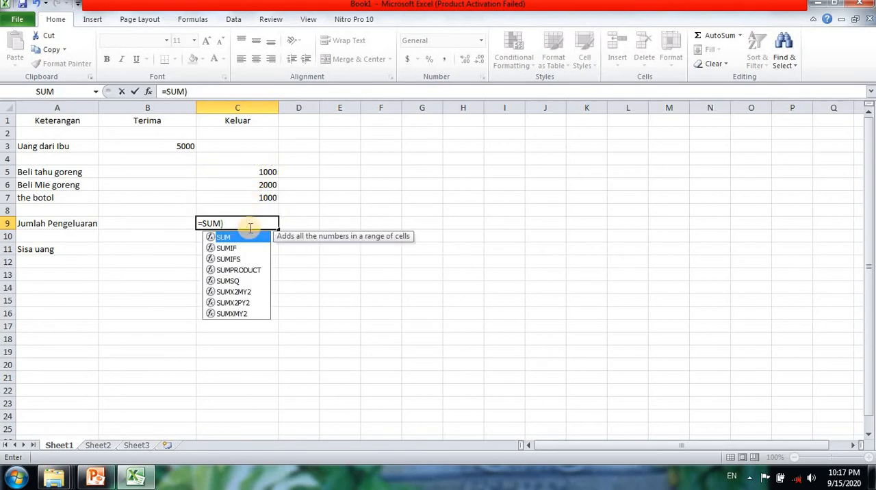
{"action": "type", "text": "("}
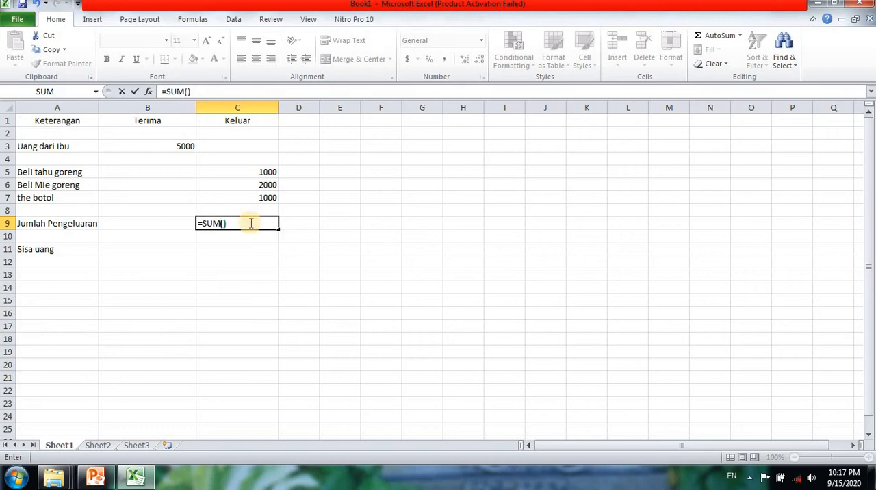
{"action": "left_click", "coordinate": [204, 225]}
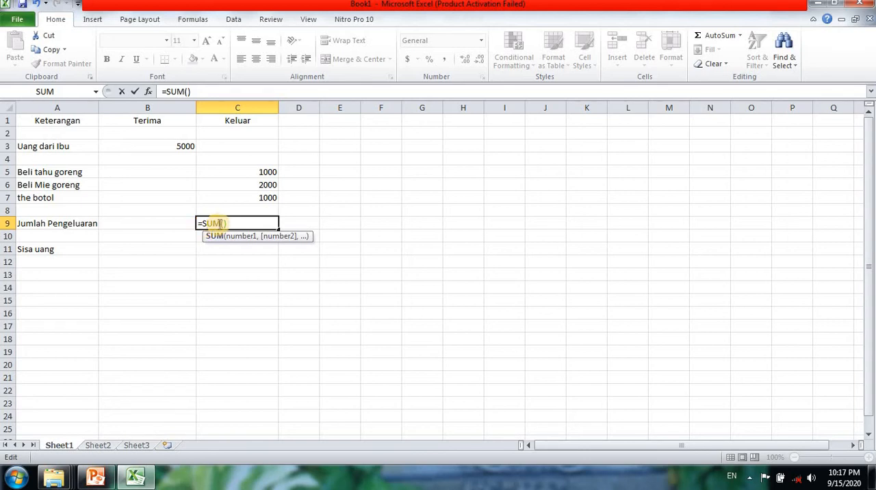
{"action": "left_click", "coordinate": [222, 223]}
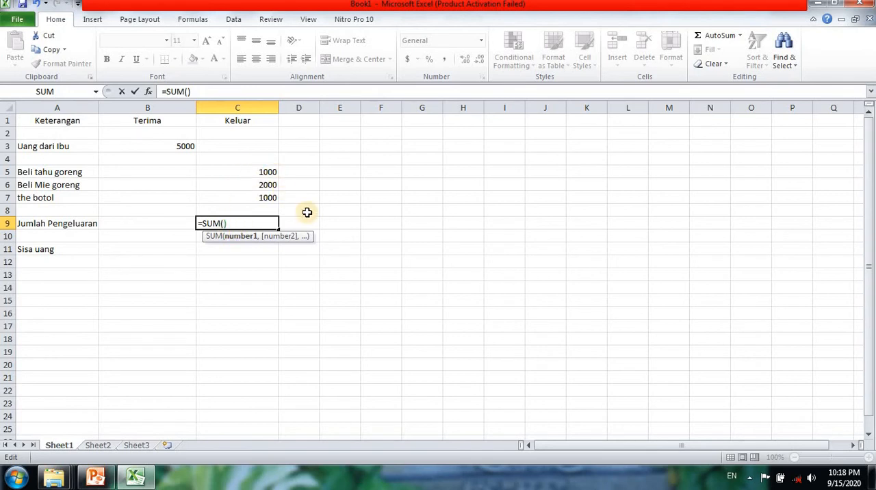
Complete the SUM formula in C9 by adding the three purchase cells individually, as =SUM(C5+C6+C7).
{"action": "left_click", "coordinate": [271, 173]}
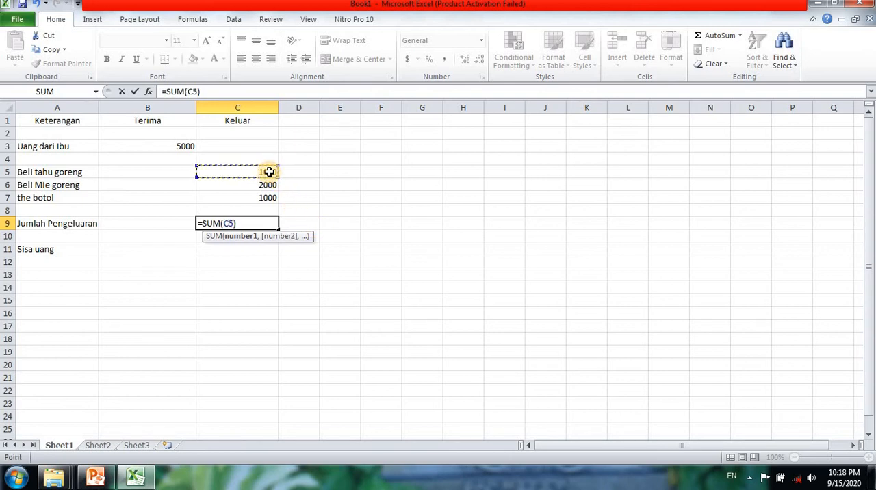
{"action": "type", "text": "+"}
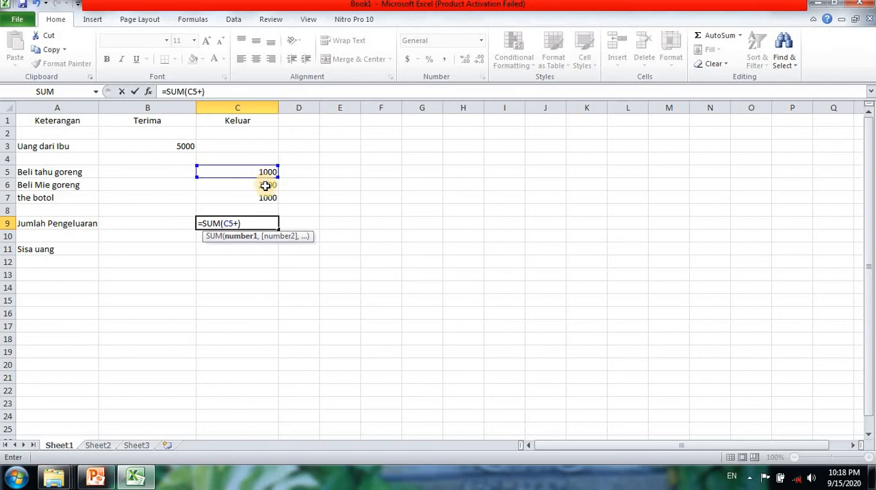
{"action": "left_click", "coordinate": [266, 186]}
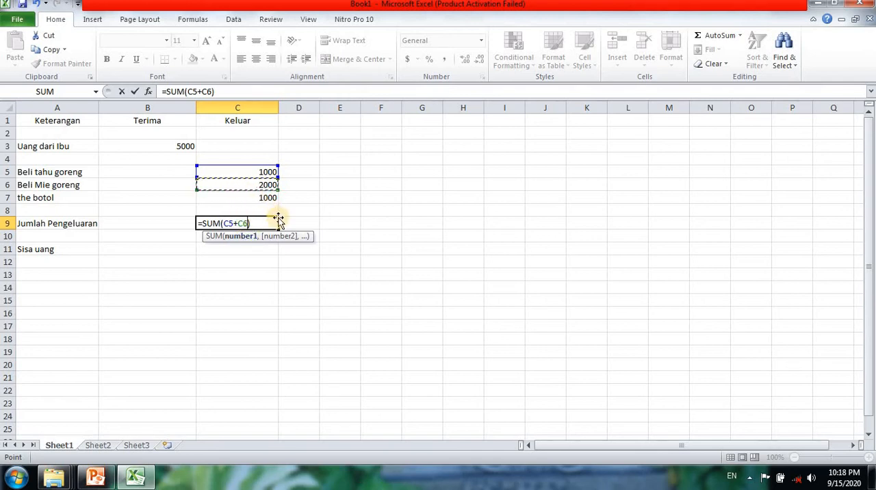
{"action": "type", "text": "+"}
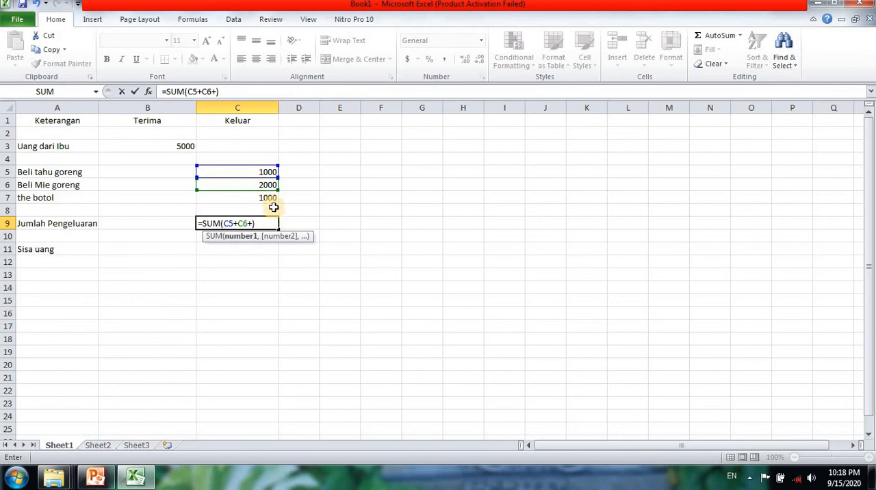
{"action": "left_click", "coordinate": [273, 199]}
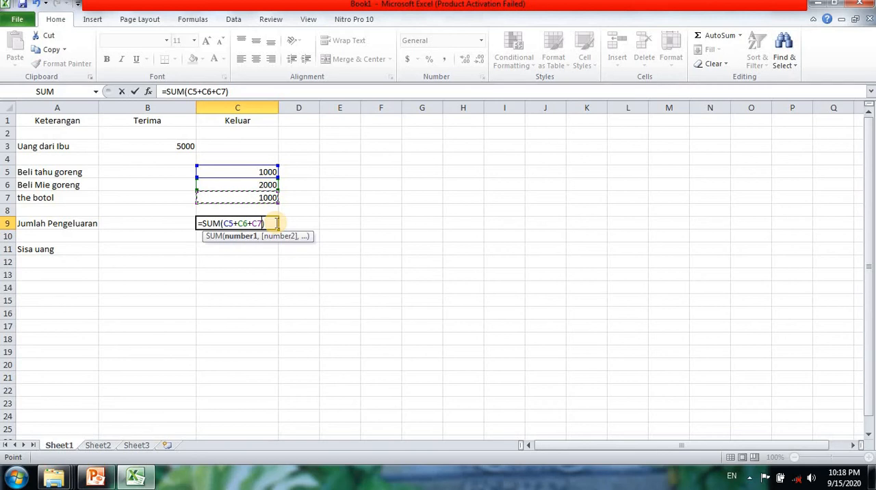
{"action": "key", "text": "Return"}
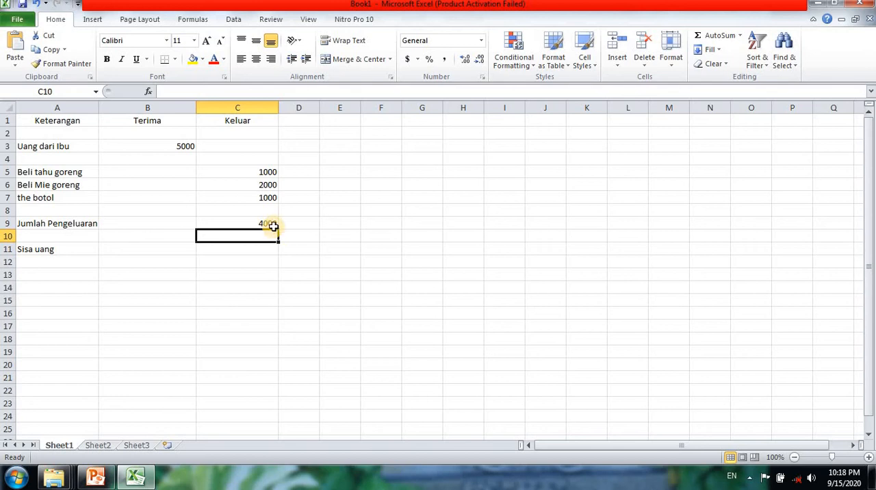
Clear the formula from cell C9 in the "Jumlah Pengeluaran" row.
{"action": "left_click", "coordinate": [271, 222]}
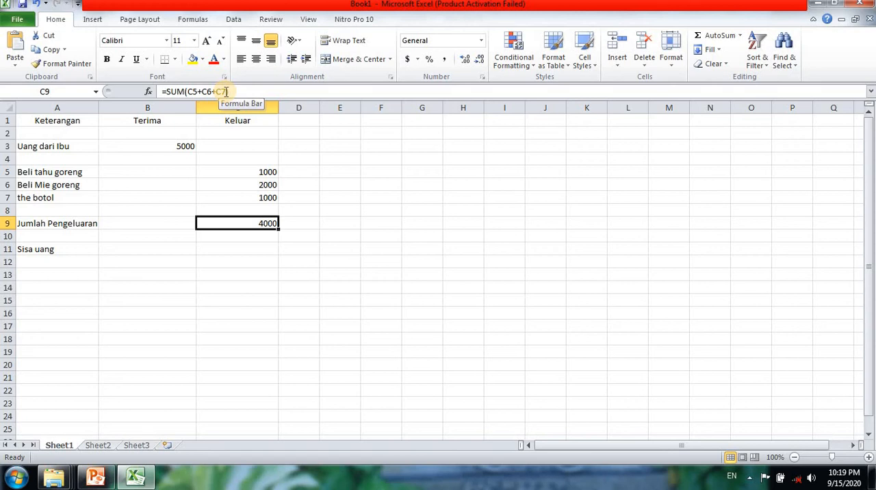
{"action": "key", "text": "Delete"}
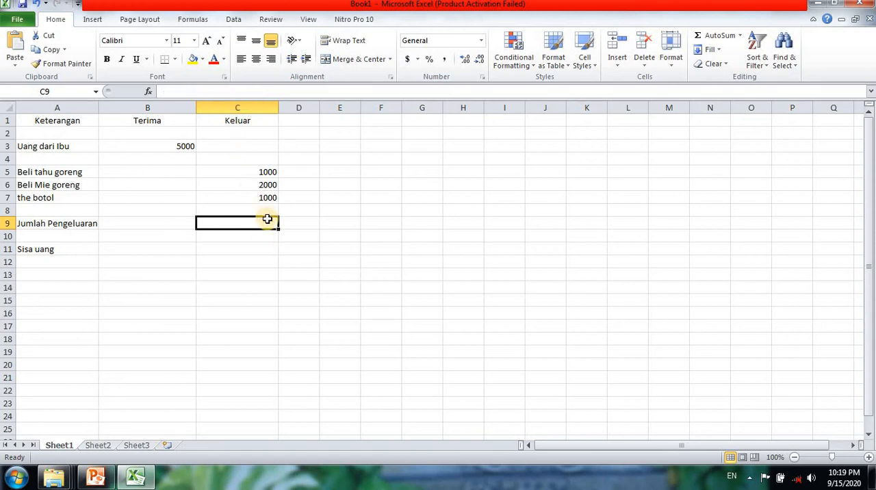
{"action": "left_click", "coordinate": [740, 35]}
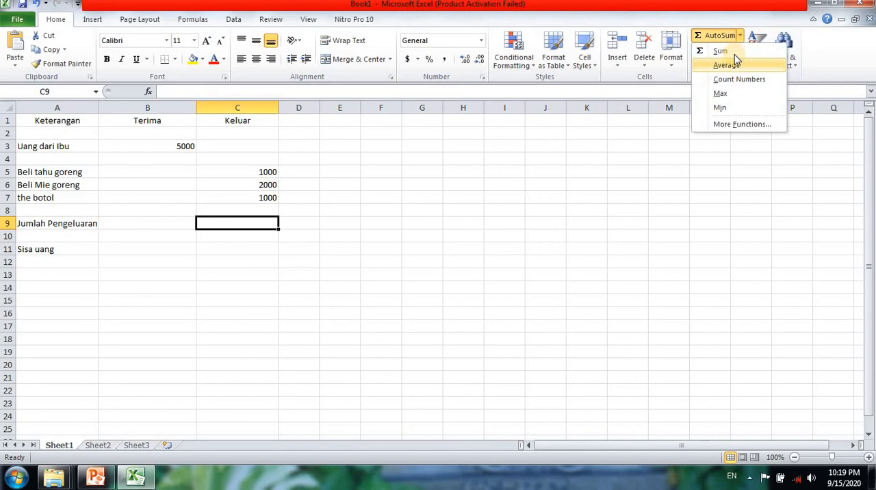
{"action": "key", "text": "Escape"}
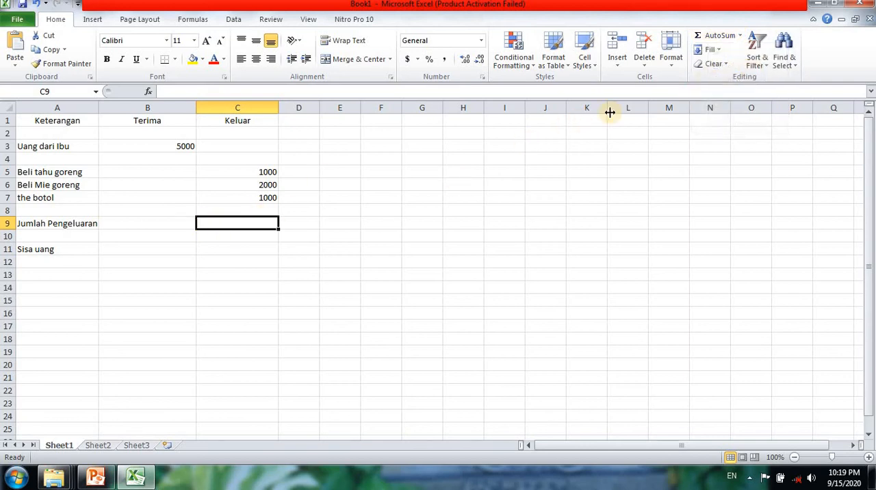
Write a SUM formula in cell C9 over the purchase range from C5 to C7, leaving its parenthesis open.
{"action": "type", "text": "="}
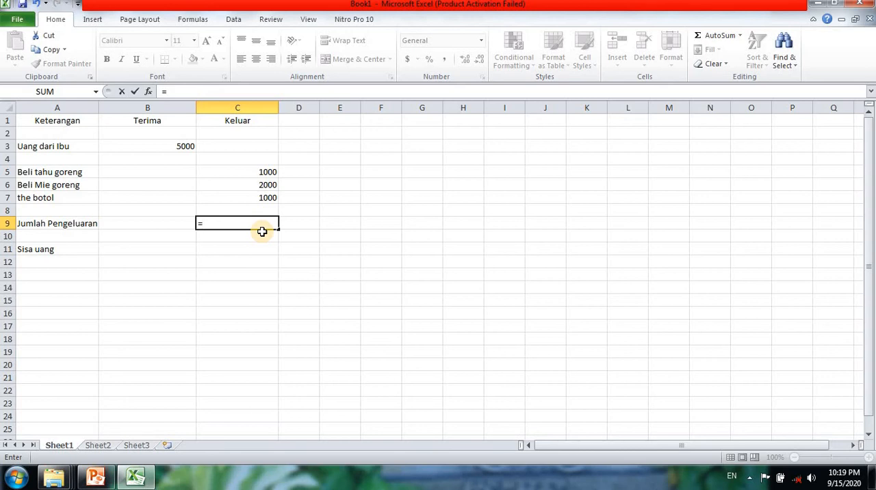
{"action": "type", "text": "s"}
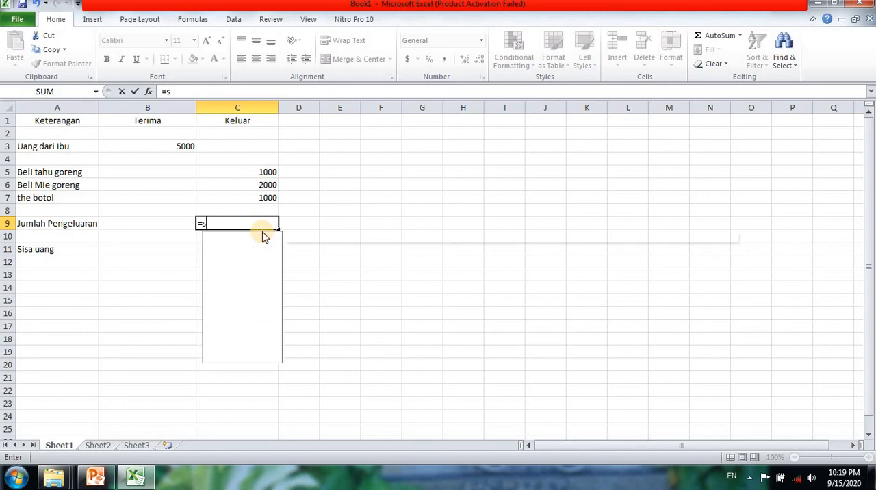
{"action": "type", "text": "um"}
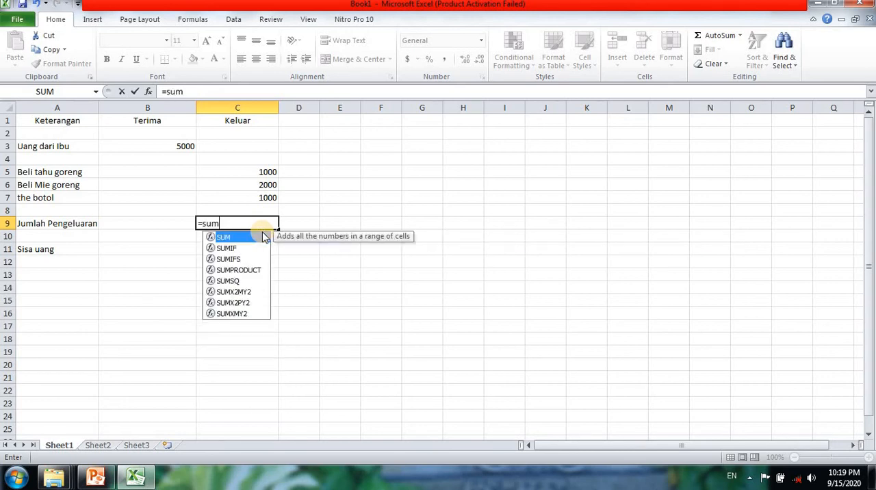
{"action": "type", "text": "("}
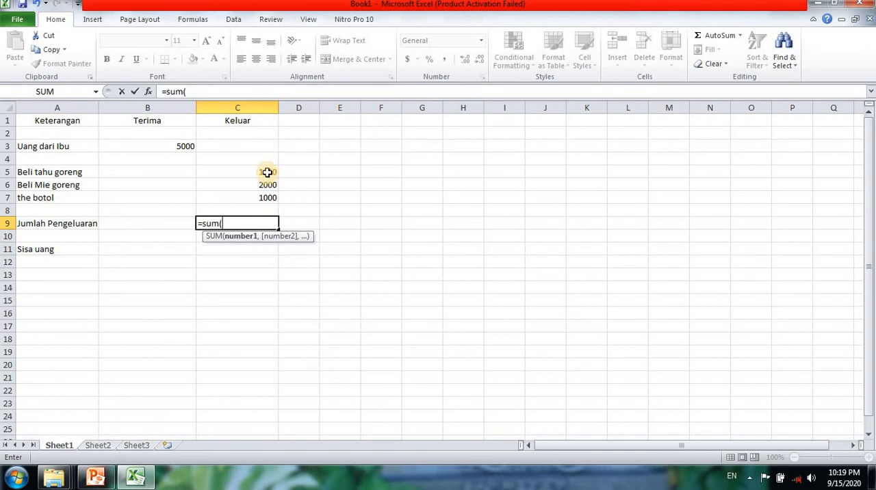
{"action": "type", "text": "c5"}
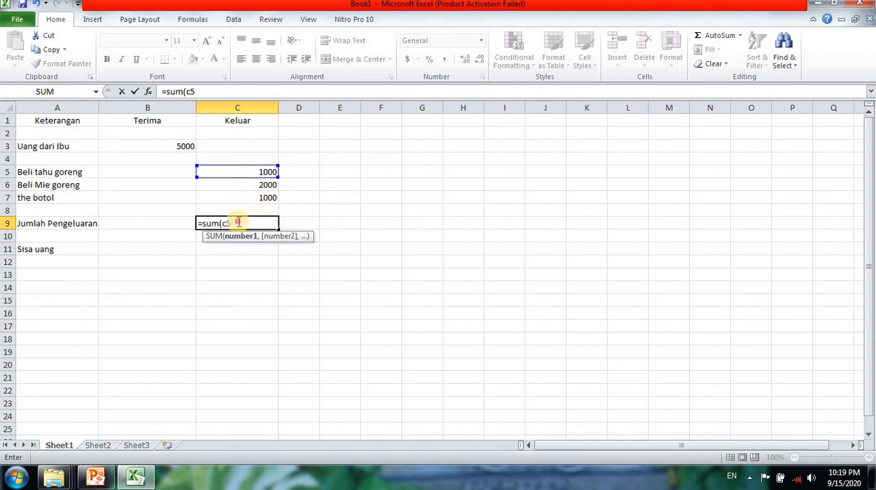
{"action": "left_click", "coordinate": [238, 222]}
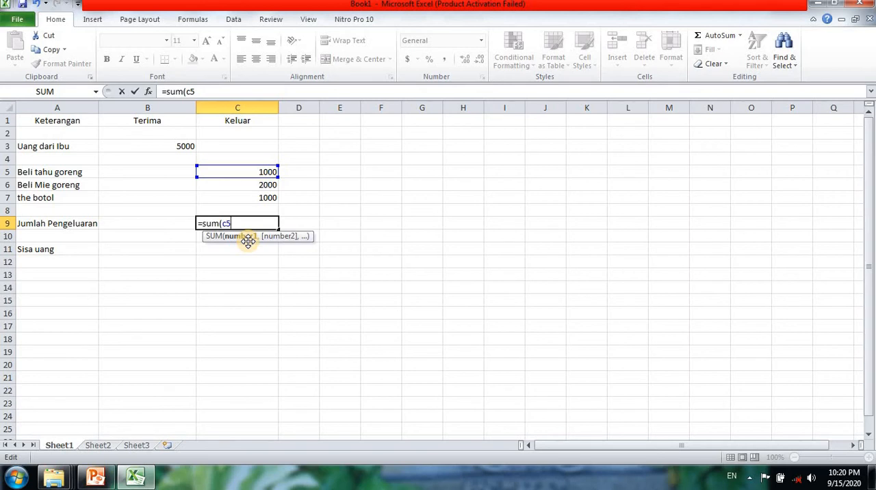
{"action": "type", "text": ":"}
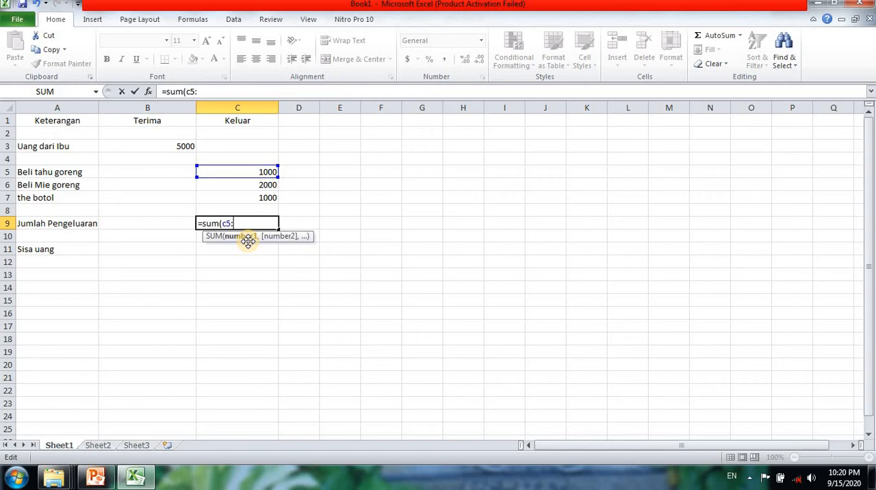
{"action": "left_click", "coordinate": [267, 198]}
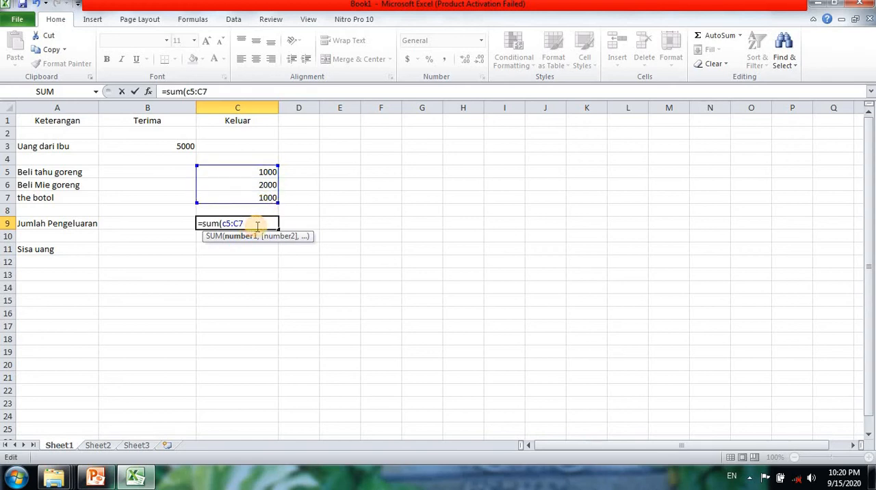
Retype the range's end reference as c7 and complete the C9 formula as =sum(c5:c7).
{"action": "key", "text": "BackSpace"}
{"action": "key", "text": "BackSpace"}
{"action": "type", "text": "c"}
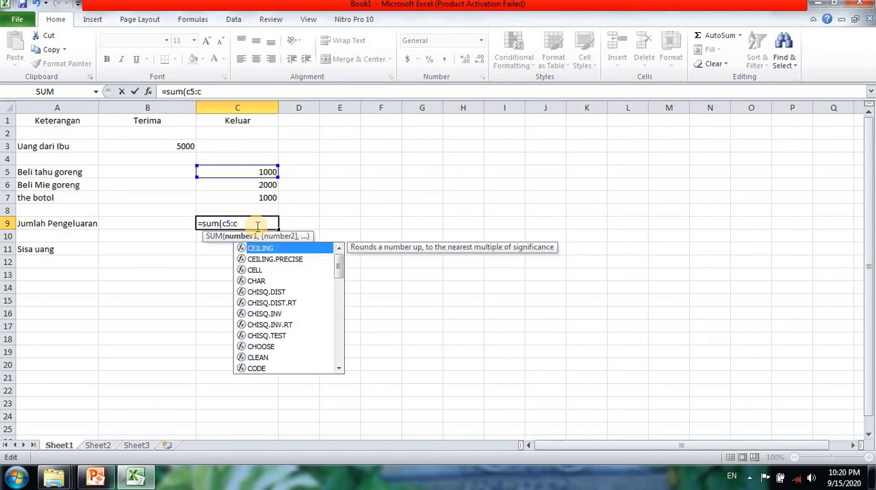
{"action": "type", "text": "7"}
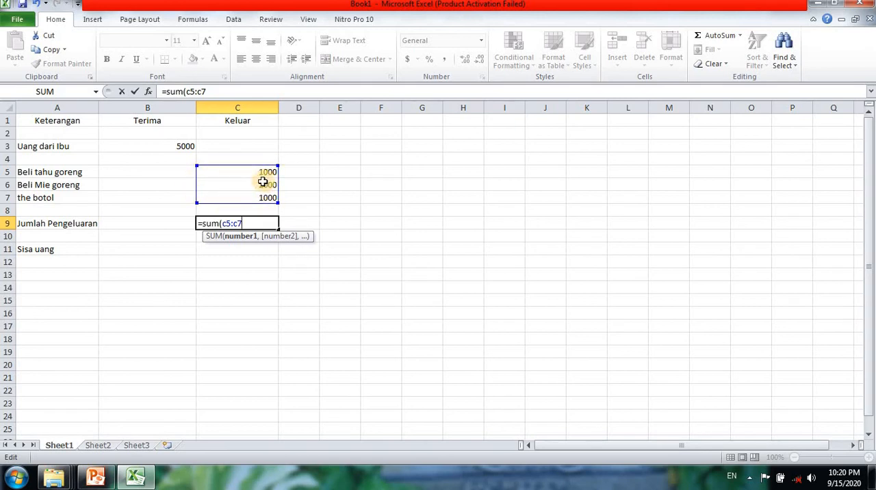
{"action": "type", "text": ")"}
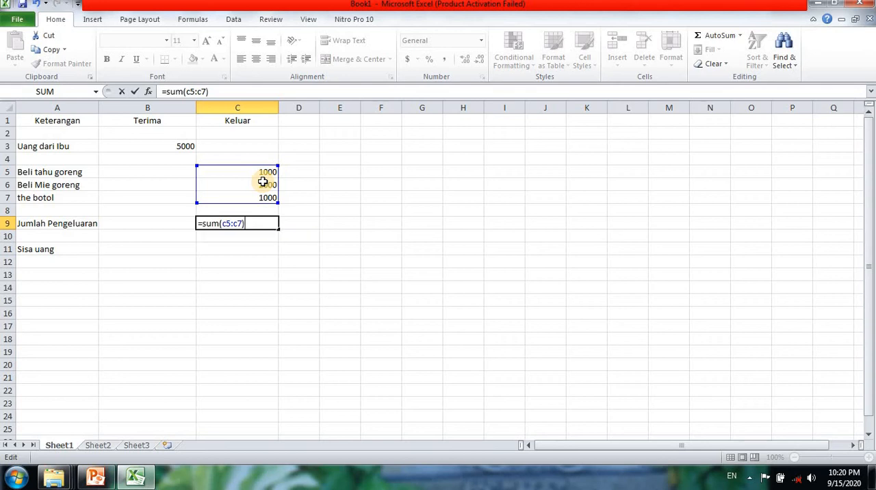
{"action": "key", "text": "Return"}
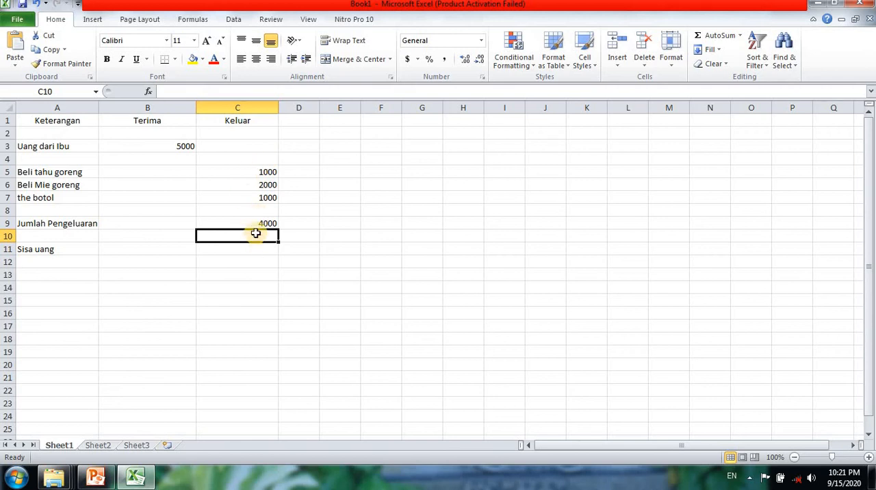
Enter the formula =sum(b3-c9) in cell B11 to calculate the "Sisa uang" amount.
{"action": "left_click", "coordinate": [140, 251]}
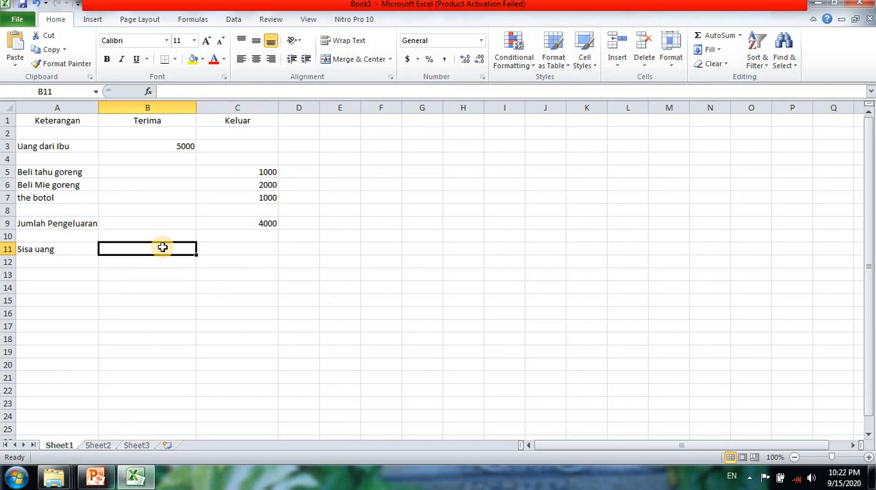
{"action": "type", "text": "=sum"}
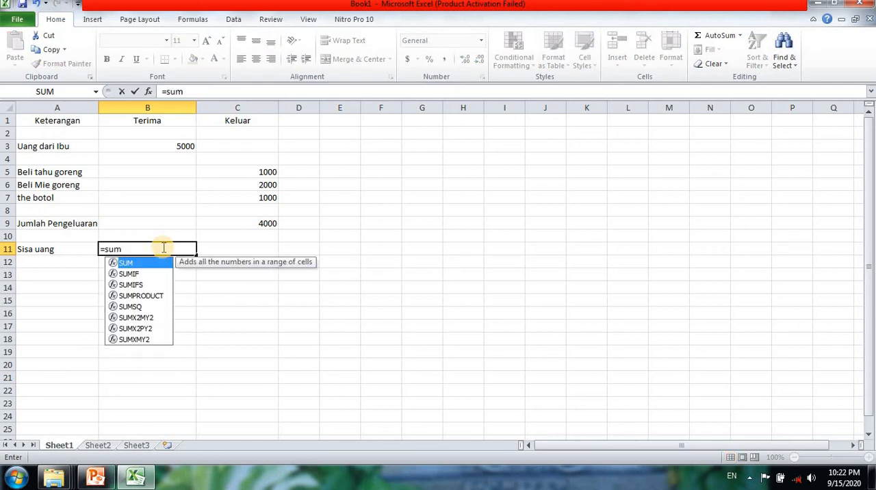
{"action": "type", "text": "("}
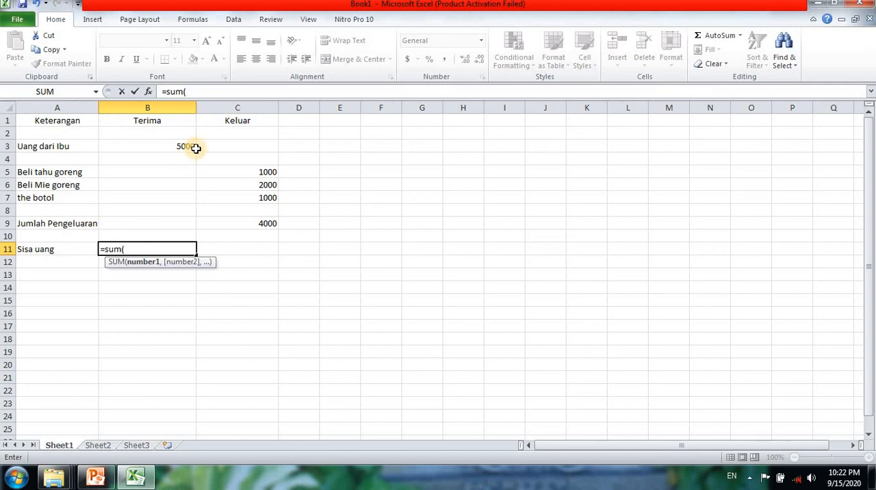
{"action": "type", "text": "b3"}
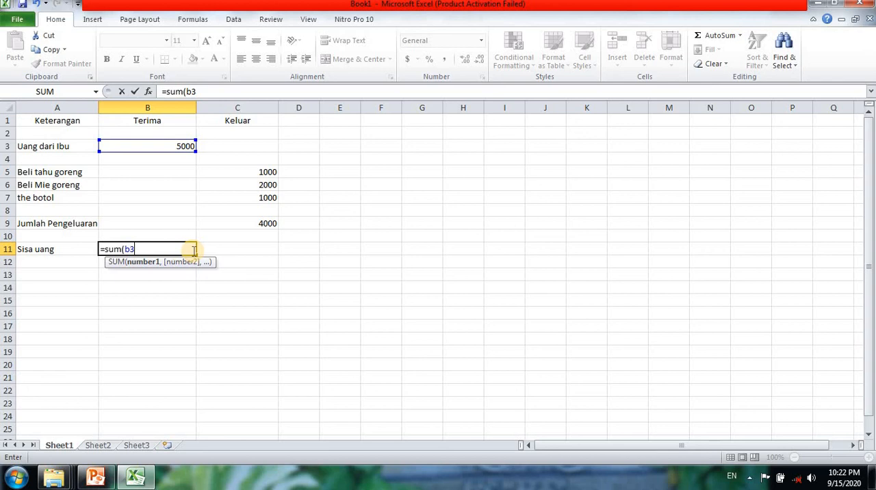
{"action": "type", "text": "_"}
{"action": "key", "text": "BackSpace"}
{"action": "type", "text": "-"}
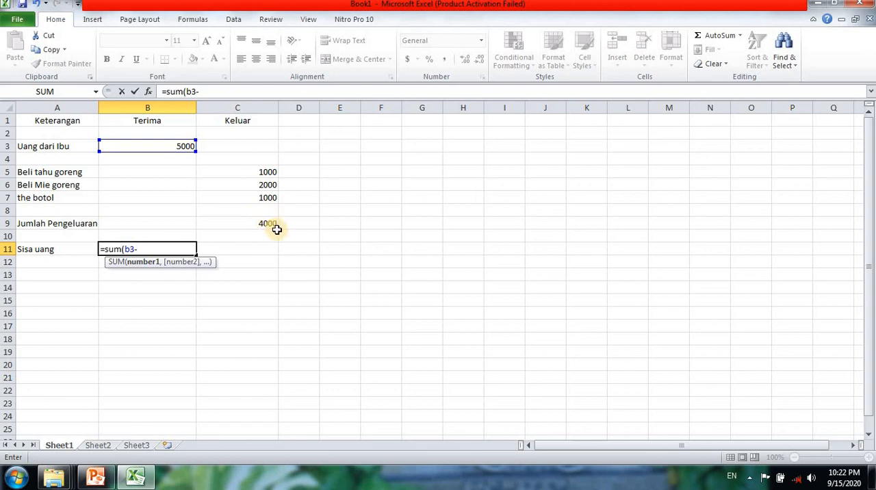
{"action": "type", "text": "c9"}
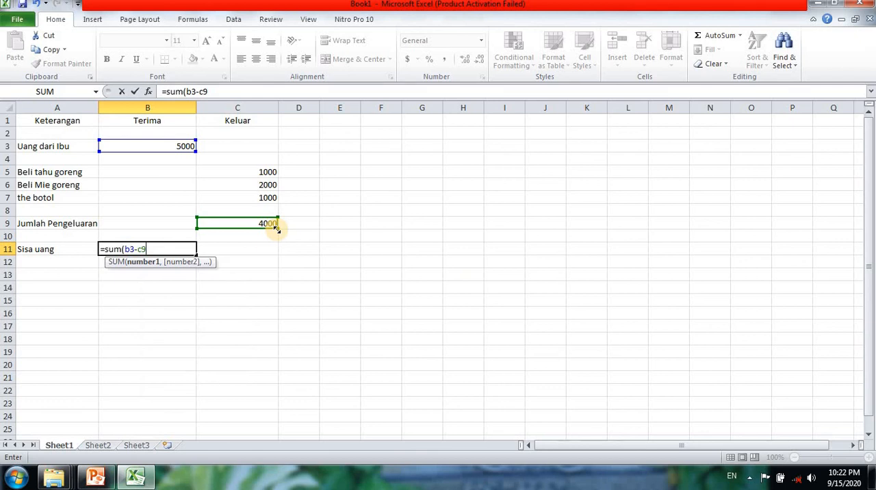
{"action": "type", "text": ")"}
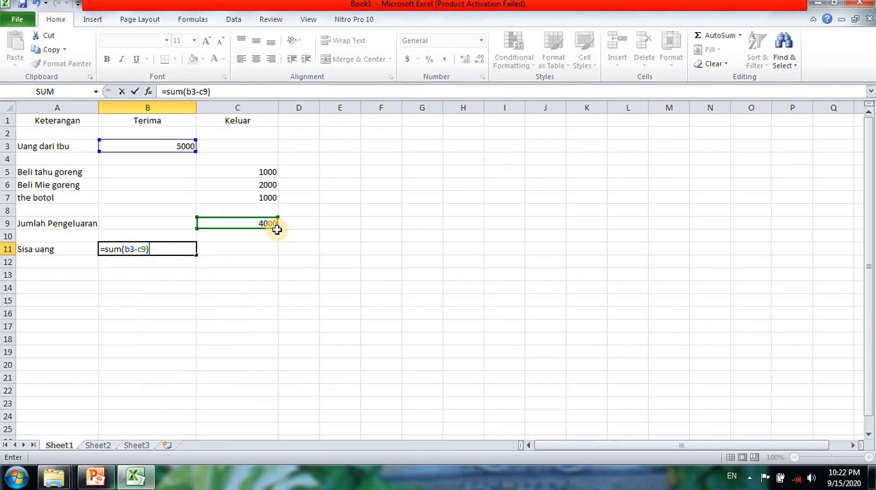
{"action": "key", "text": "Return"}
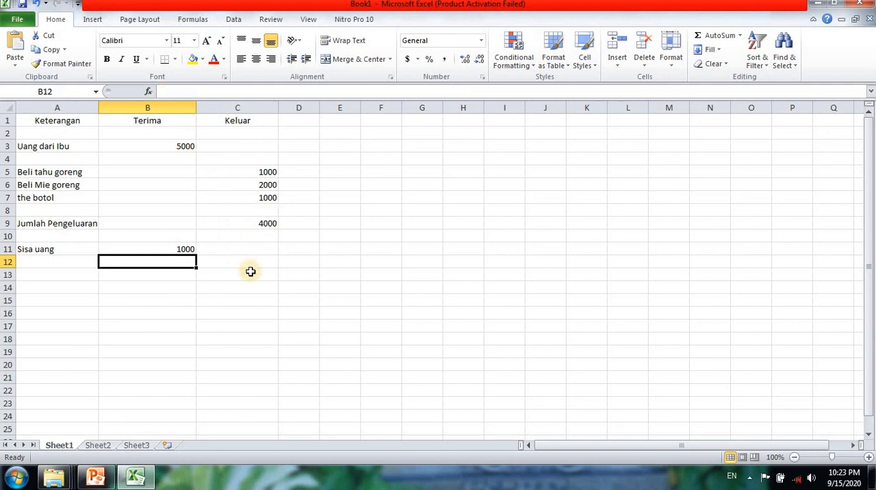
Save the workbook in the Documents library as an Excel Workbook named "praktek sum".
{"action": "left_click", "coordinate": [19, 23]}
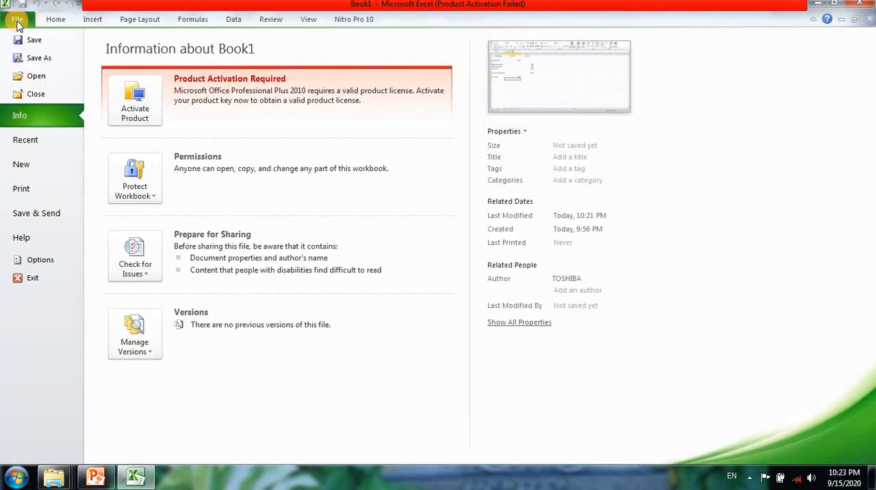
{"action": "left_click", "coordinate": [47, 44]}
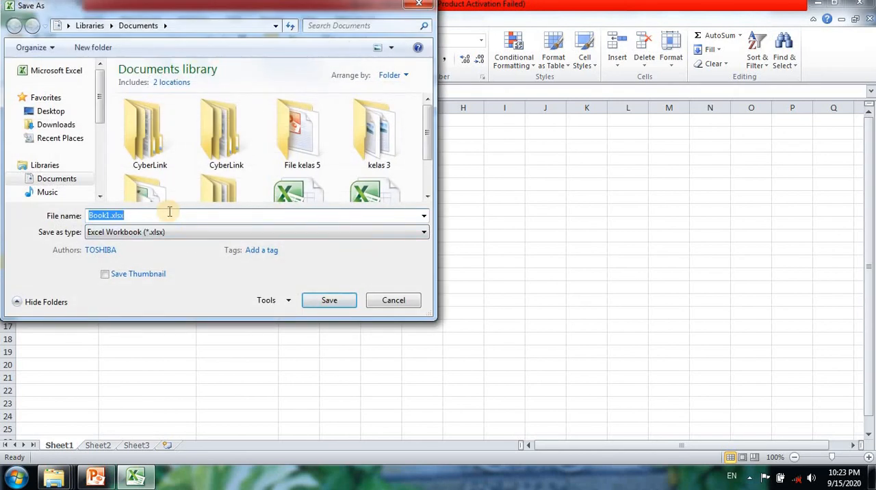
{"action": "type", "text": "prak"}
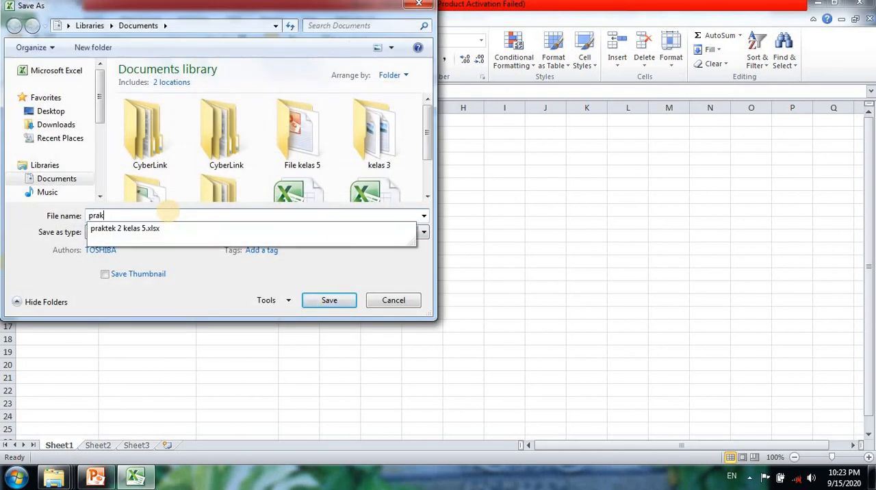
{"action": "type", "text": "tek sum"}
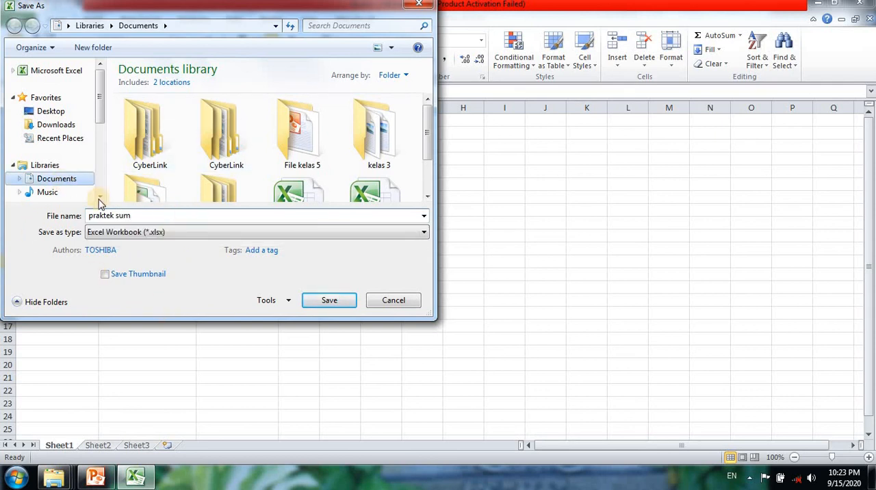
{"action": "left_click", "coordinate": [328, 305]}
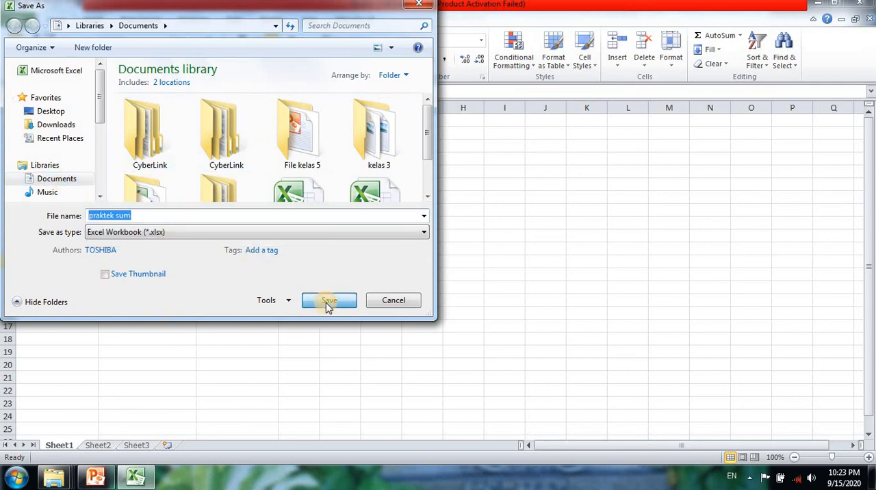